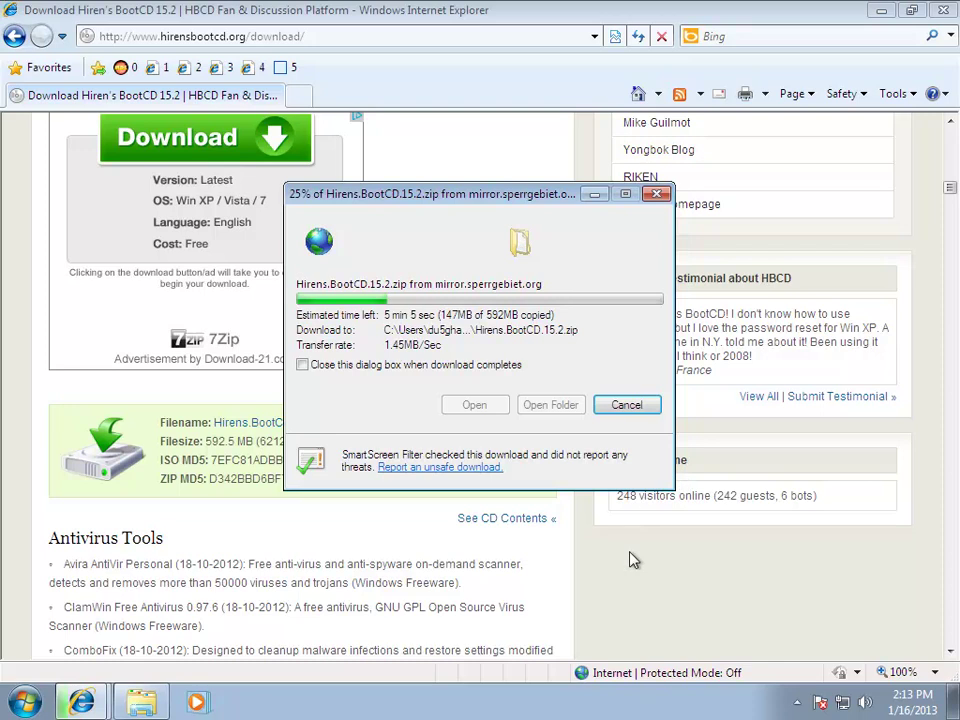
Step: Read through the changelog on the Hiren's BootCD 15.2 download page
click(607, 605)
scroll(600, 609, down, 2)
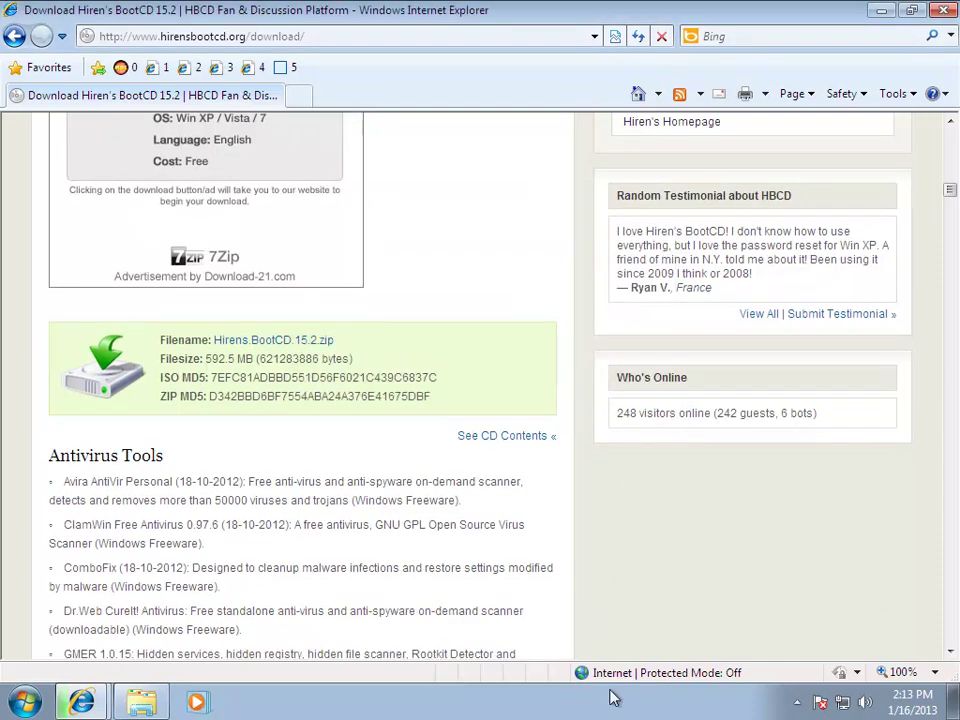
scroll(568, 565, up, 4)
scroll(563, 557, up, 4)
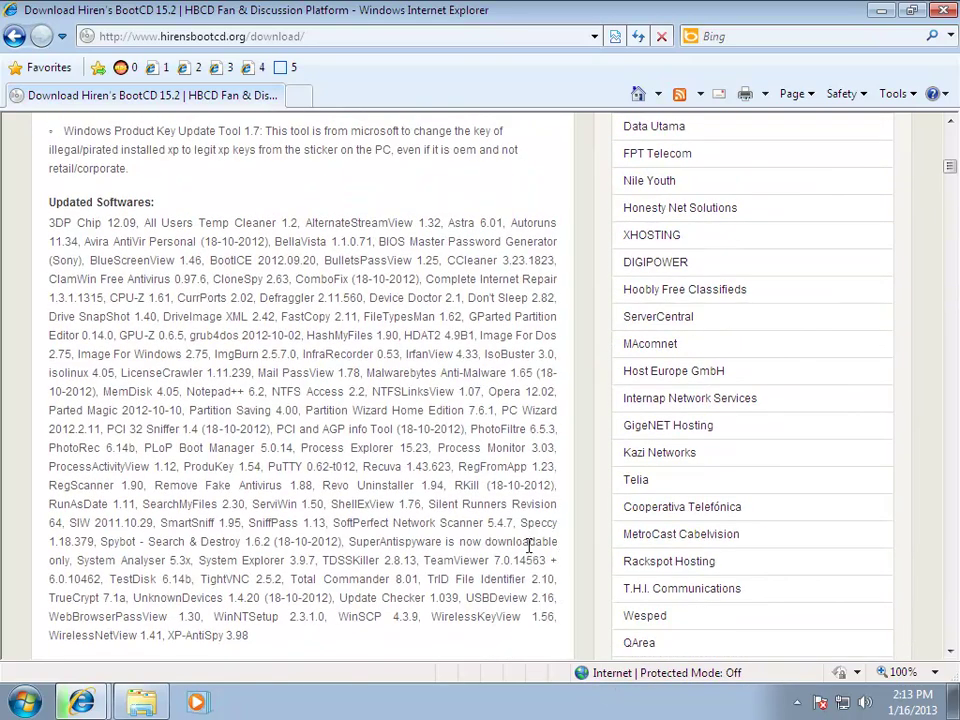
scroll(463, 578, up, 11)
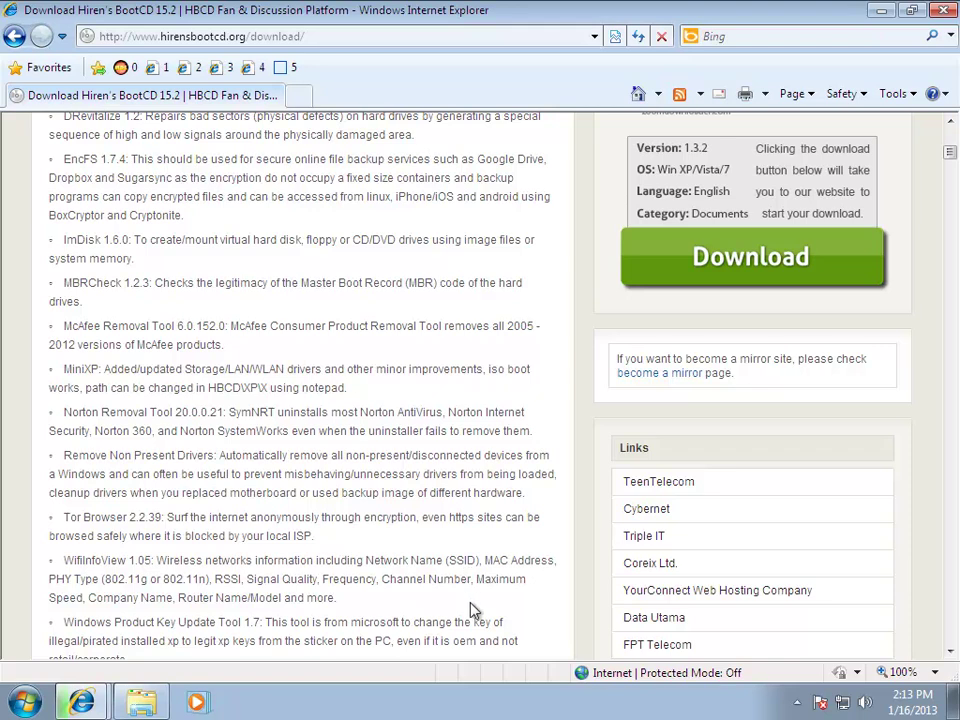
scroll(493, 549, down, 20)
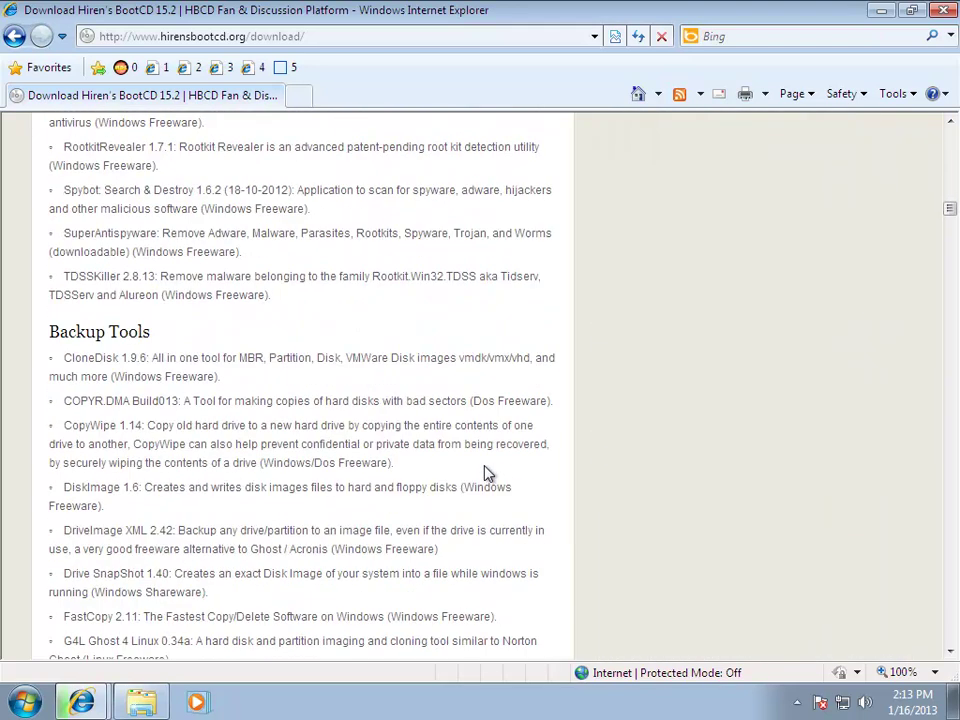
scroll(489, 465, down, 4)
scroll(489, 460, down, 6)
scroll(490, 400, down, 6)
scroll(489, 392, down, 2)
scroll(489, 393, up, 12)
scroll(489, 396, up, 15)
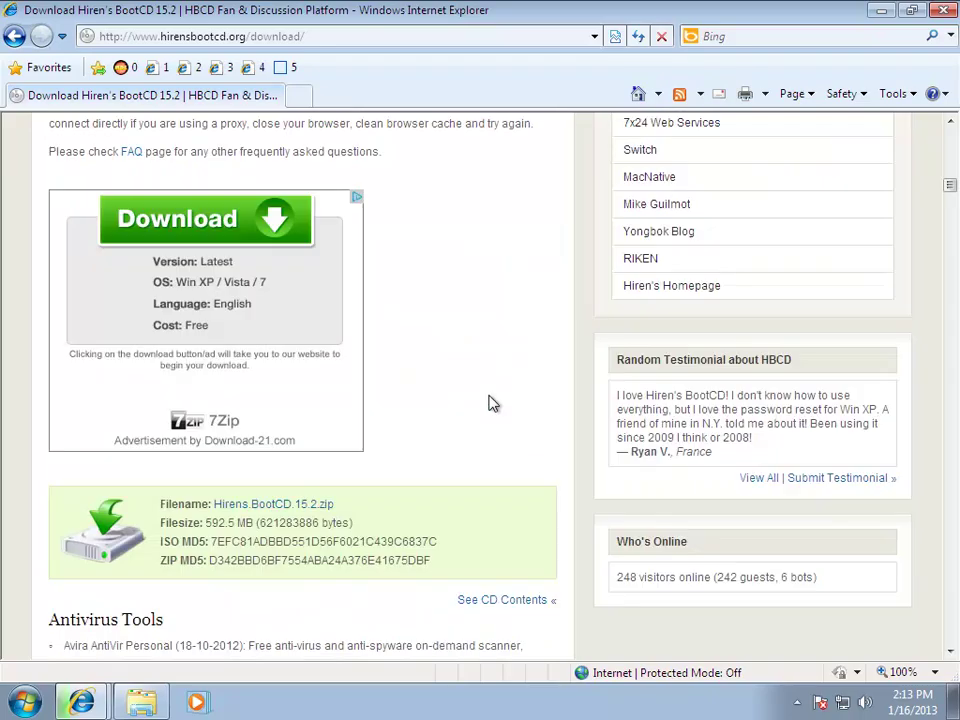
scroll(490, 396, up, 9)
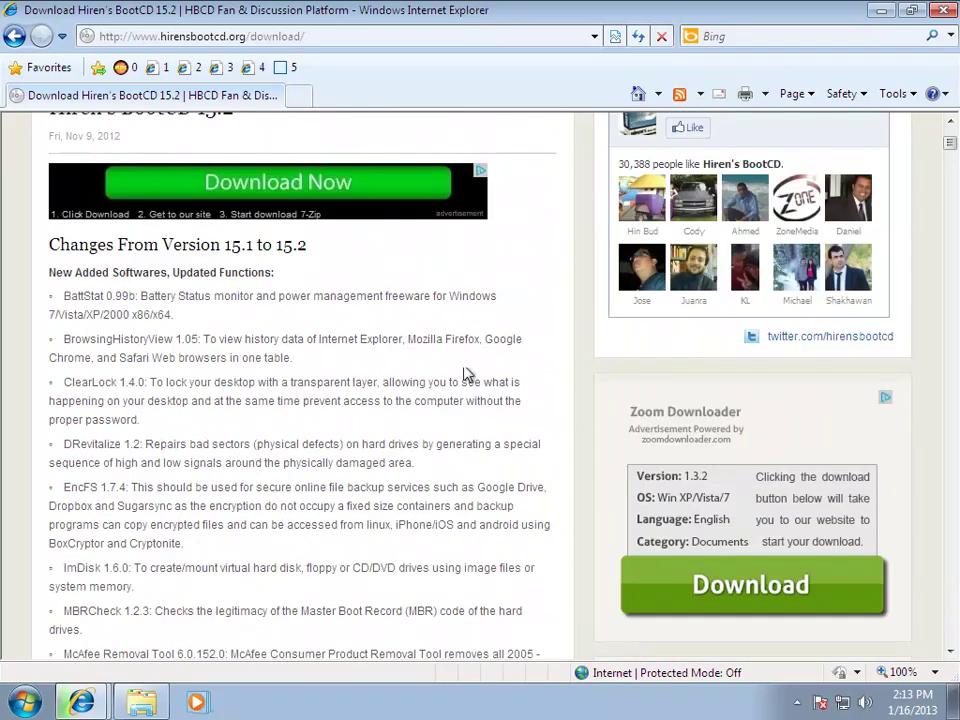
scroll(191, 298, down, 3)
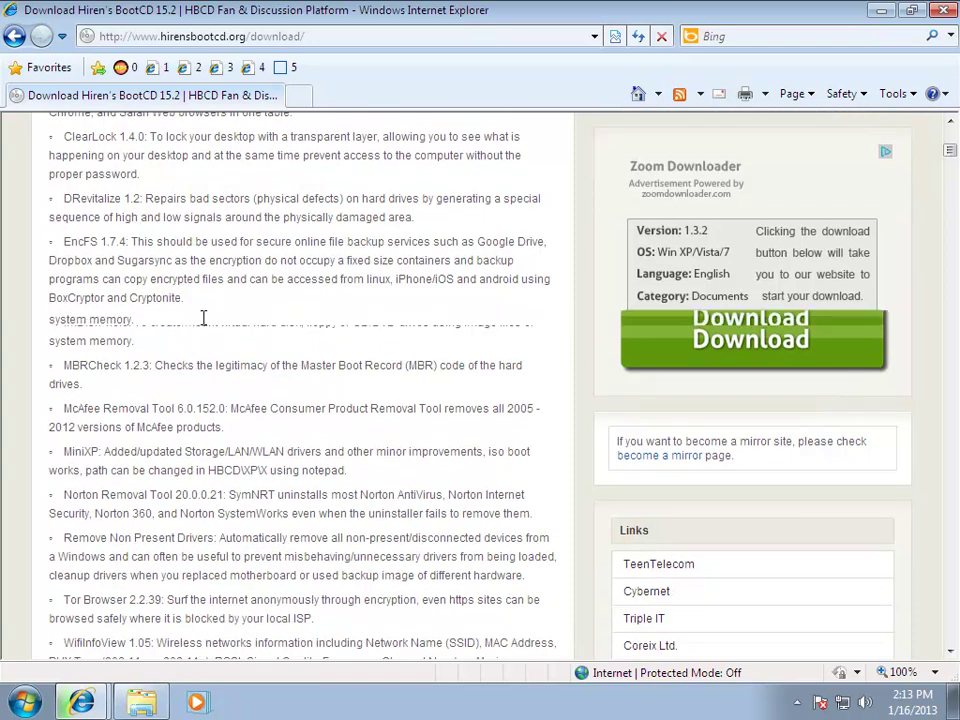
scroll(171, 355, down, 2)
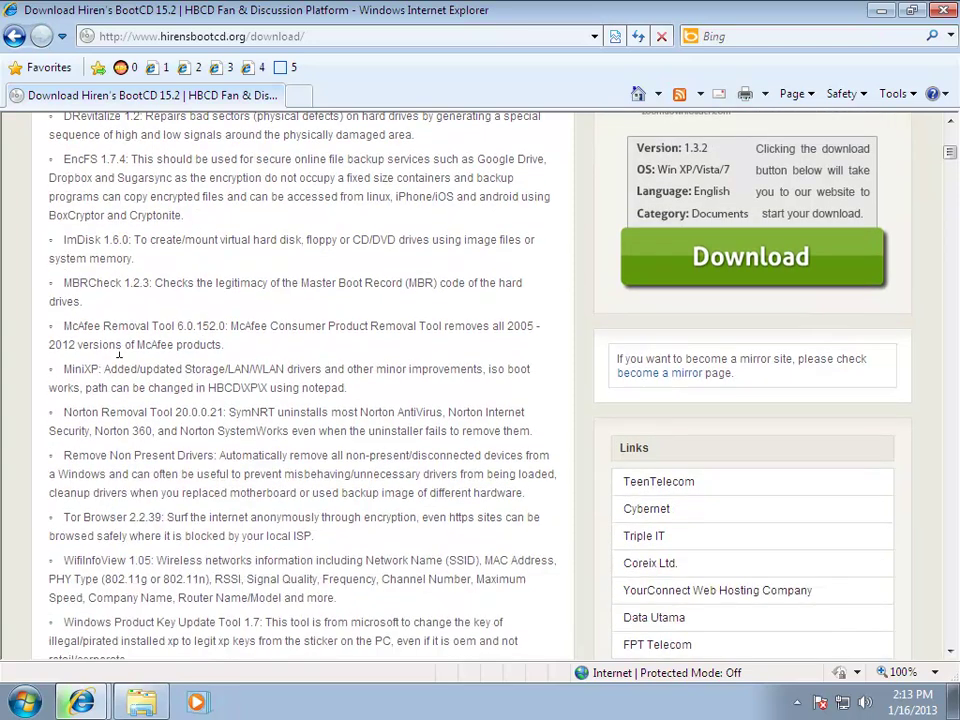
scroll(92, 225, down, 2)
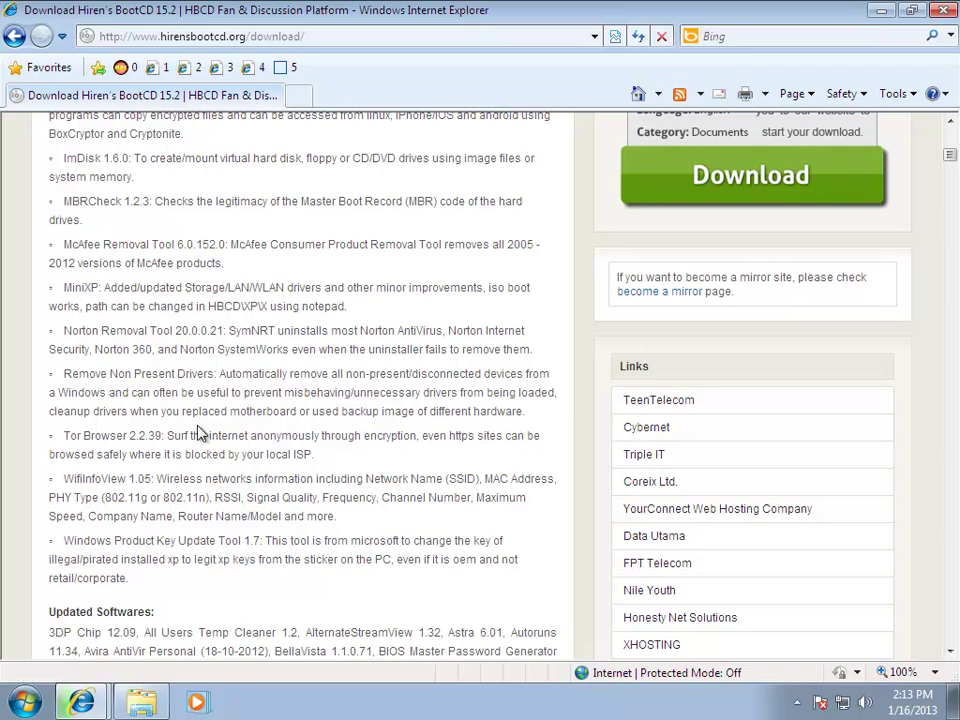
scroll(197, 432, up, 8)
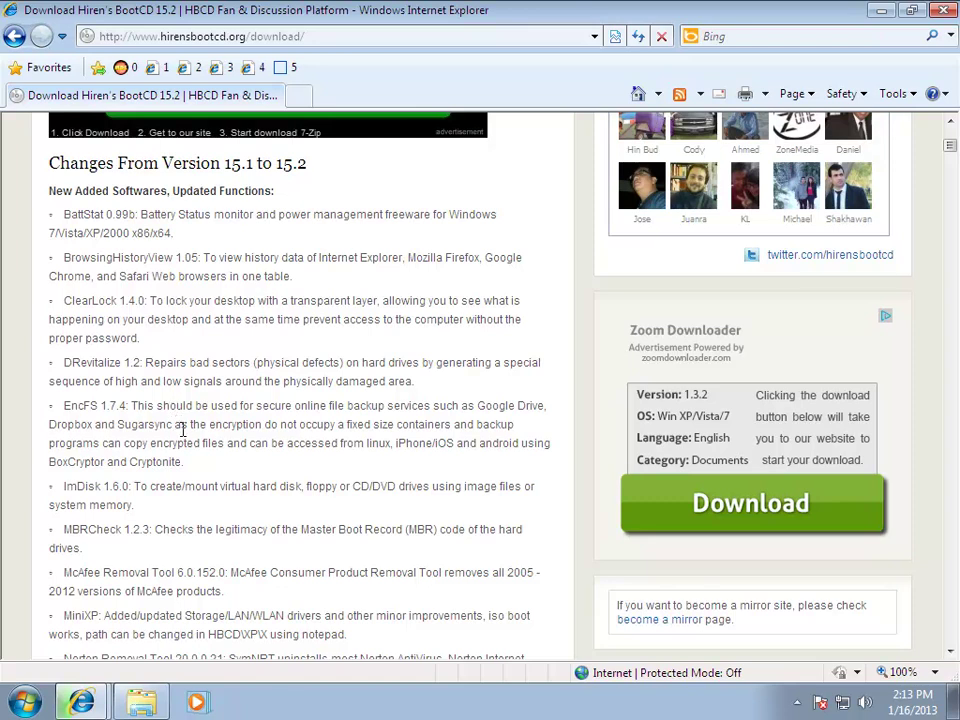
scroll(183, 430, down, 4)
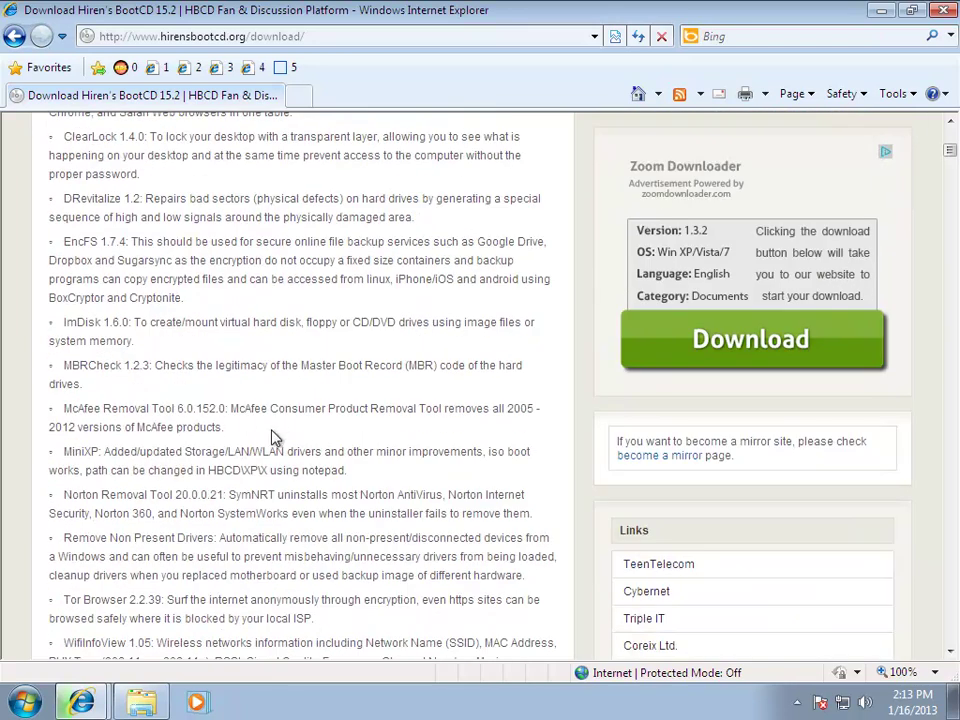
Step: Highlight the McAfee Removal Tool entry, finish reading the tool list, and close Internet Explorer
drag(272, 438, 57, 415)
click(438, 447)
scroll(452, 418, down, 10)
scroll(452, 418, down, 20)
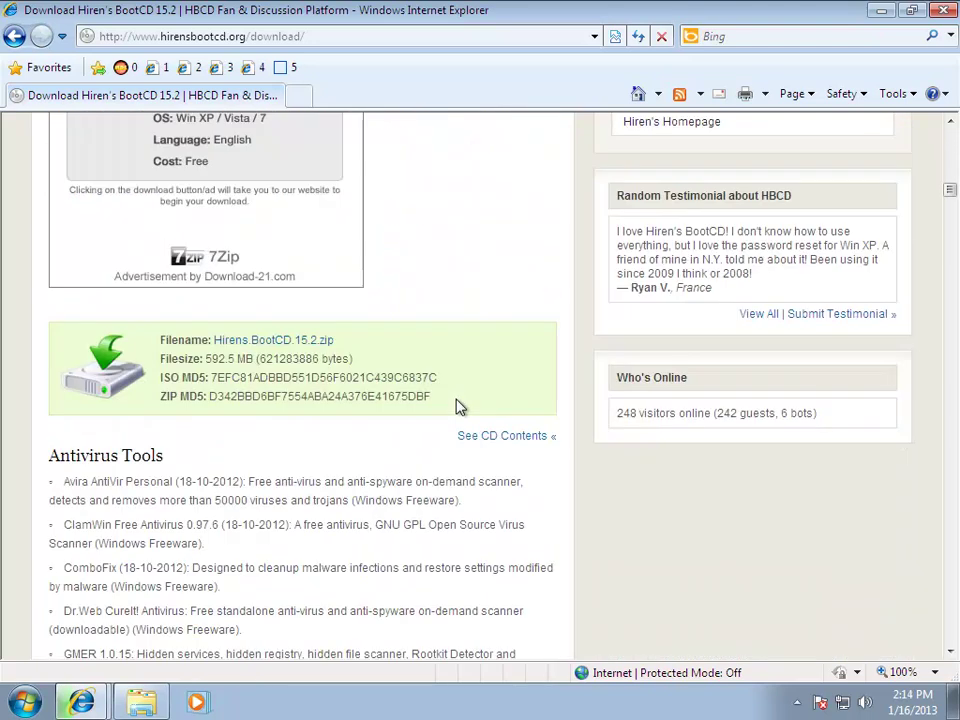
scroll(458, 405, down, 10)
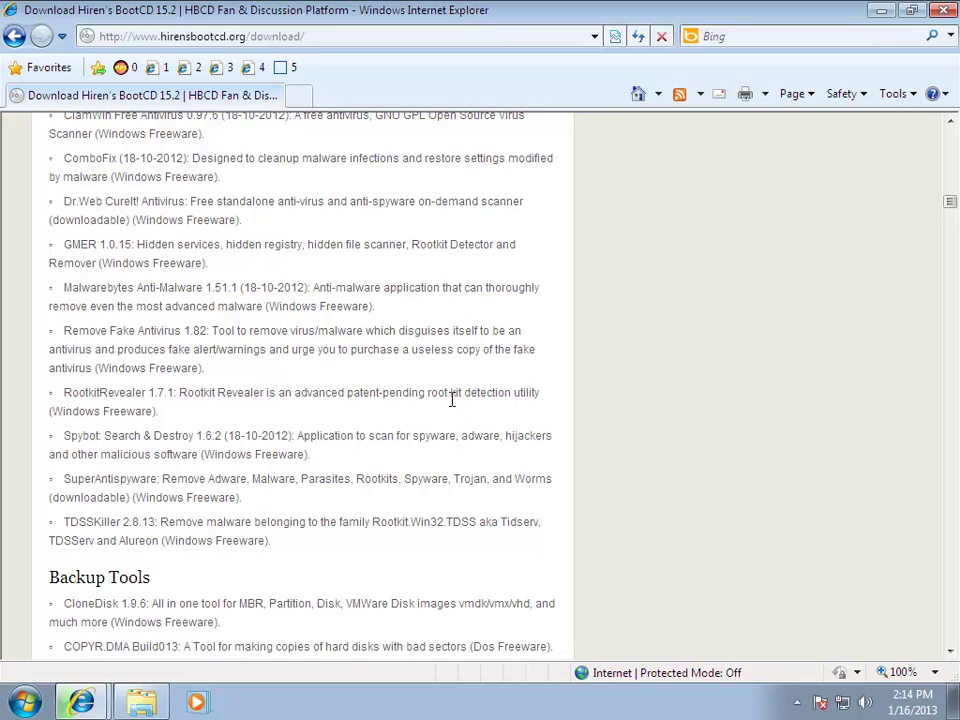
scroll(534, 257, down, 15)
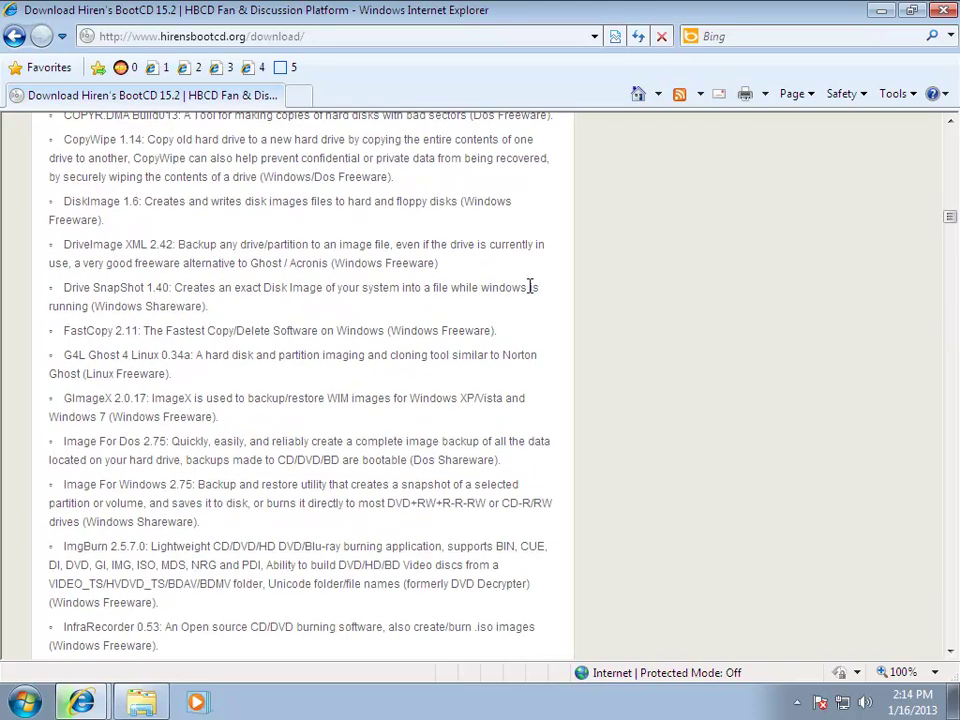
scroll(530, 282, down, 13)
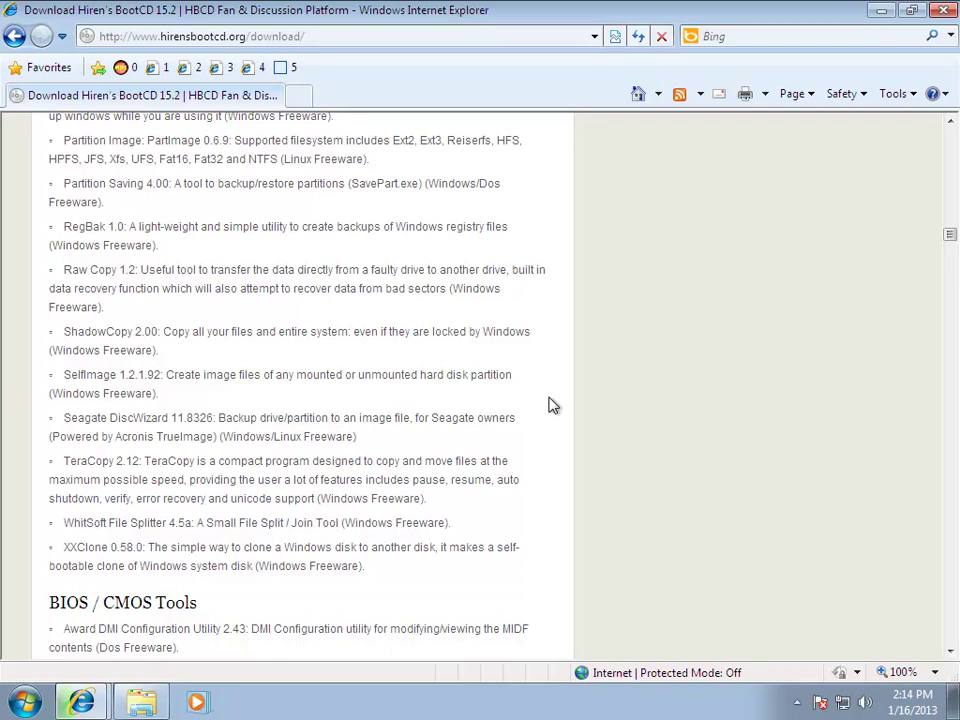
scroll(529, 375, down, 12)
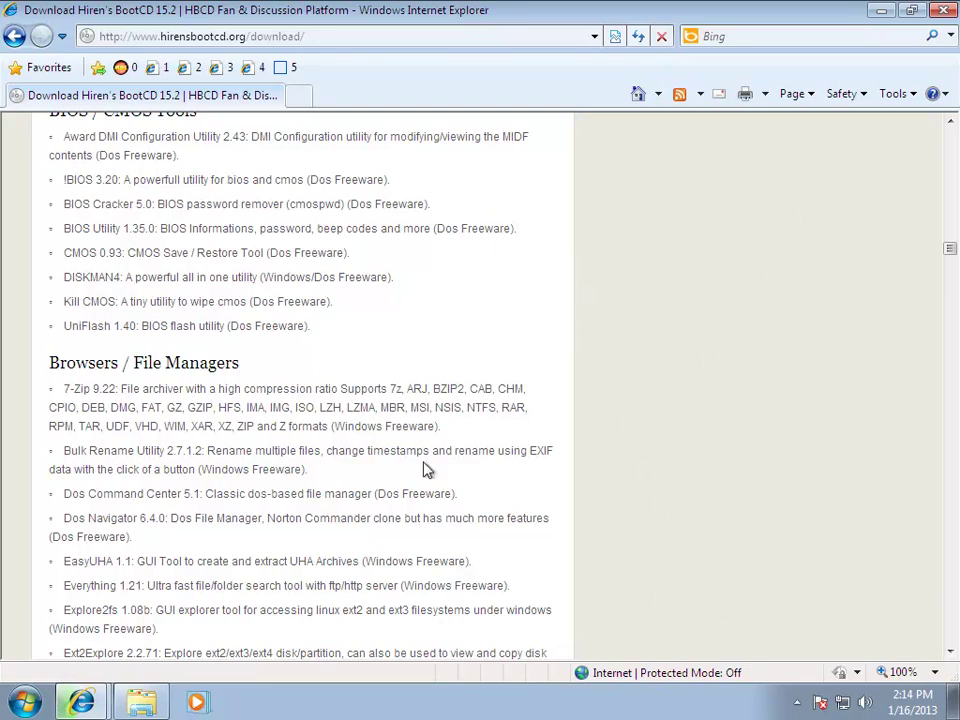
click(945, 14)
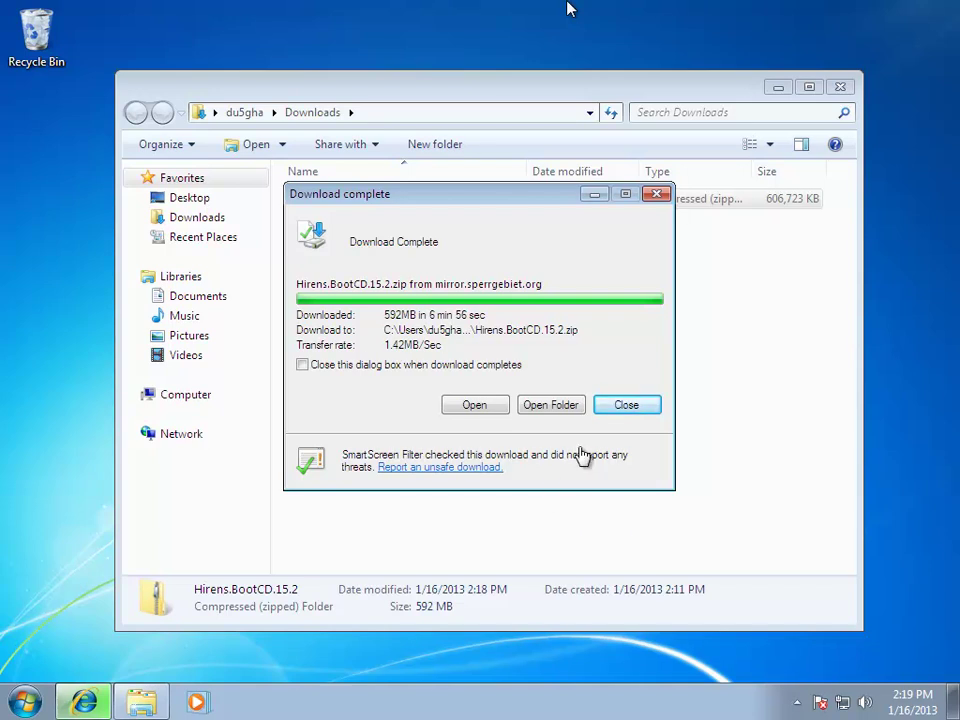
Step: Extract Hirens.BootCD.15.2.zip to its default folder using Extract All
click(537, 415)
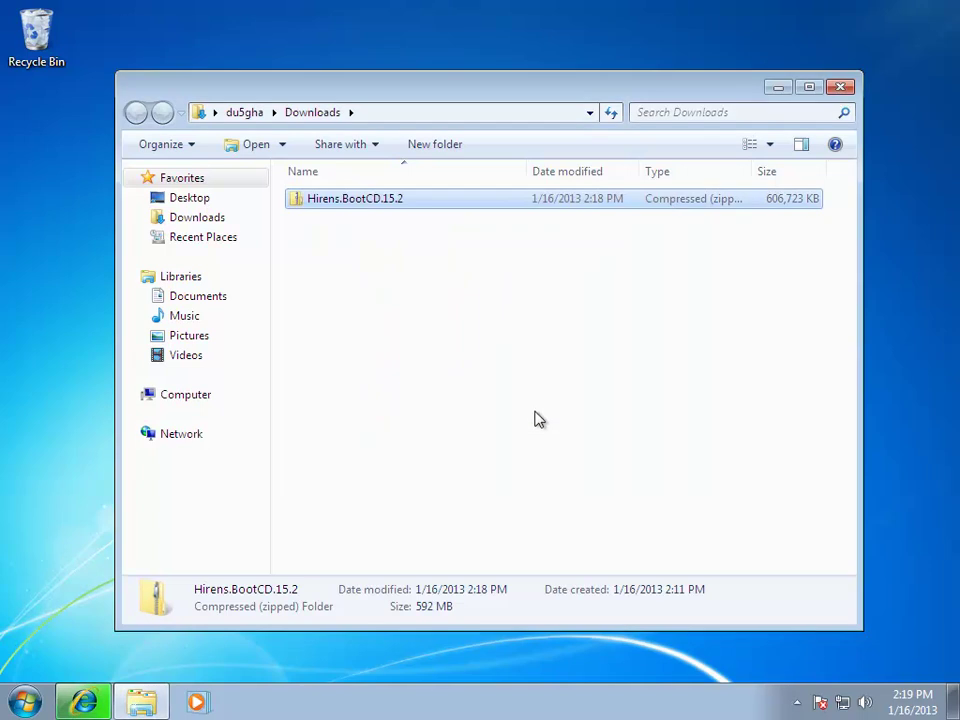
right_click(362, 205)
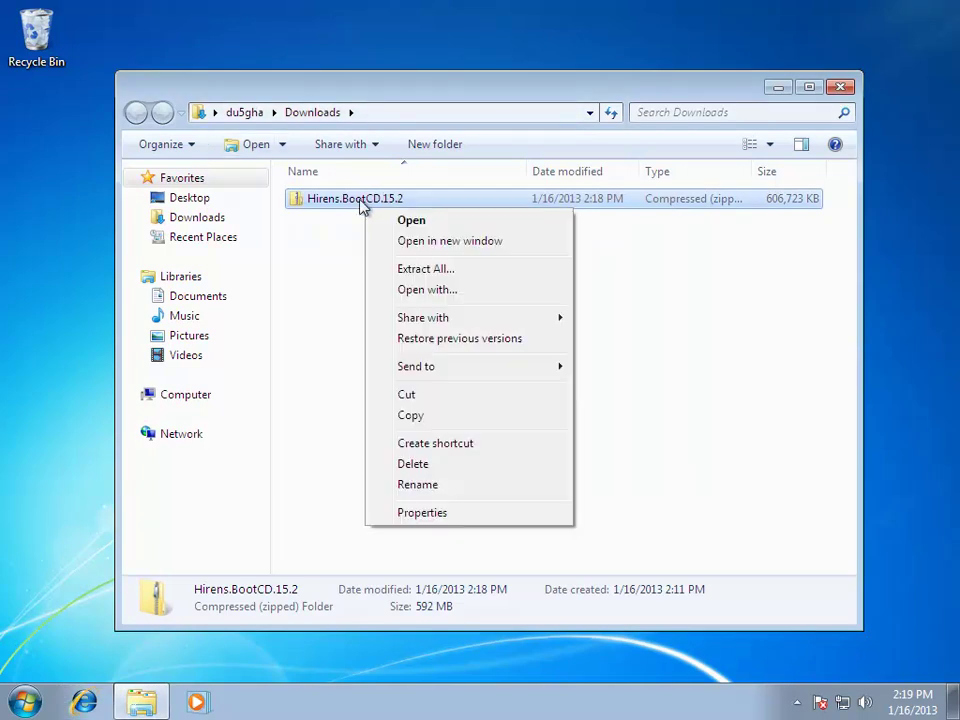
click(437, 268)
click(655, 530)
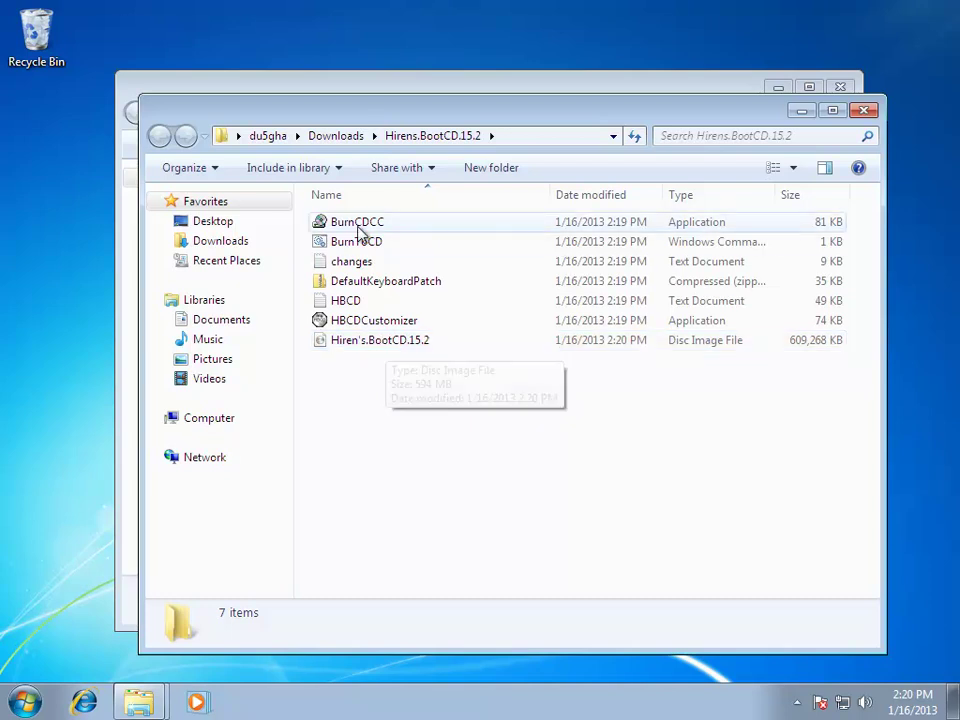
Step: View the changes and HBCD text files in Notepad, then select the Hiren's.BootCD.15.2 disc image
double_click(330, 261)
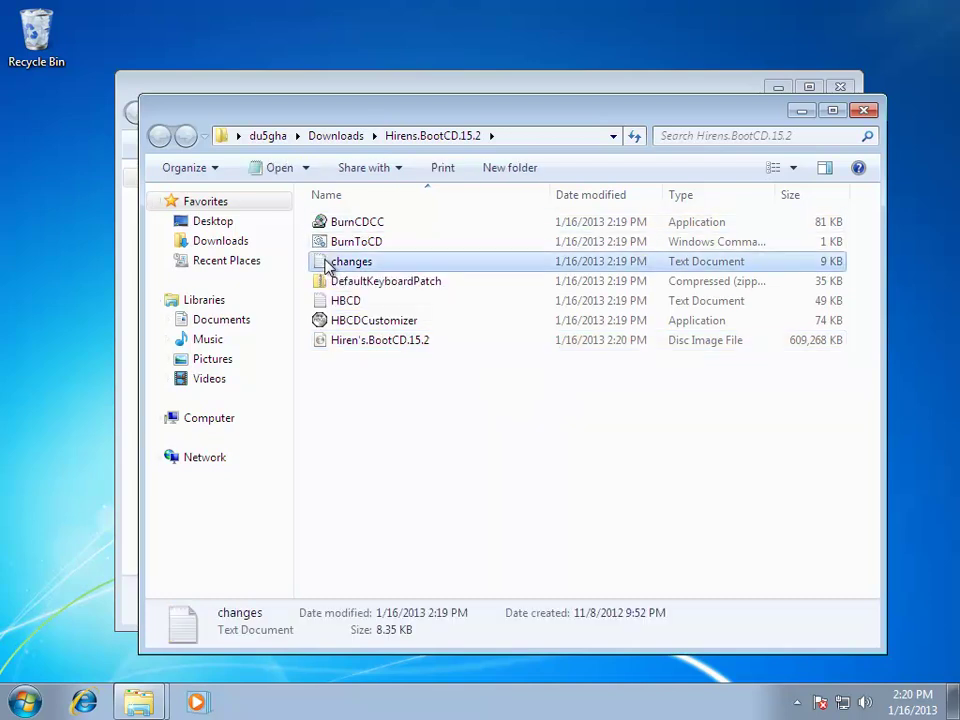
click(720, 40)
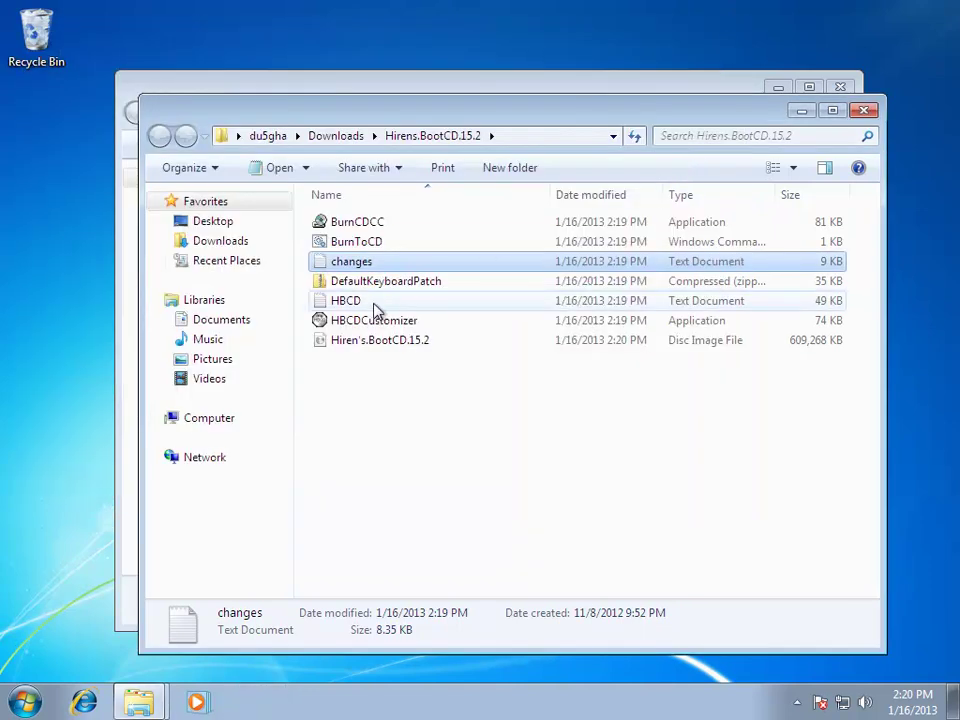
double_click(360, 302)
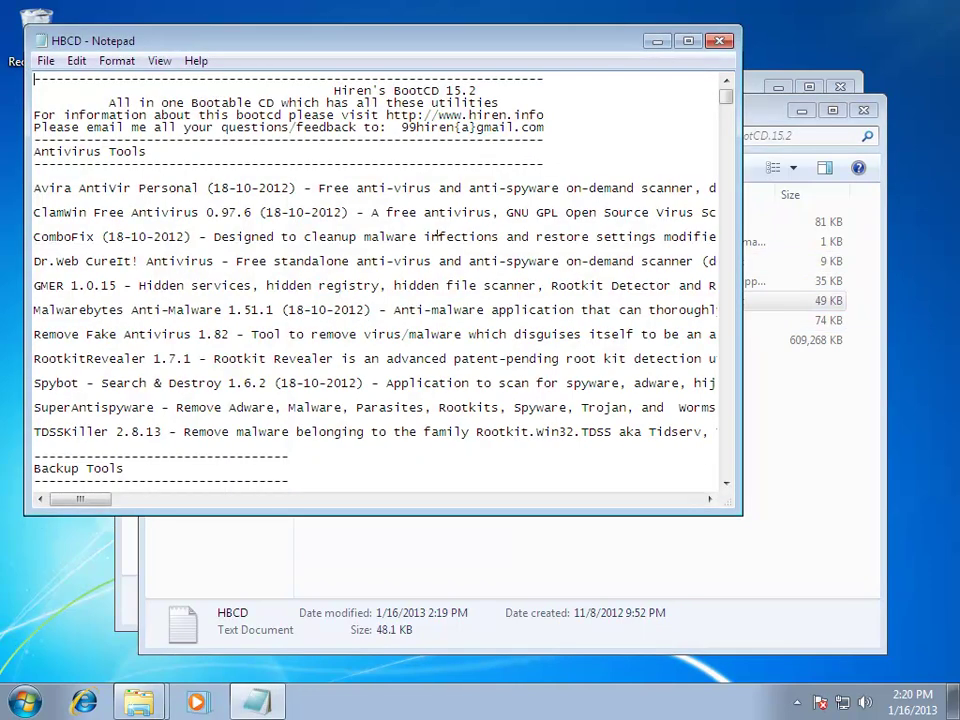
click(720, 40)
click(354, 342)
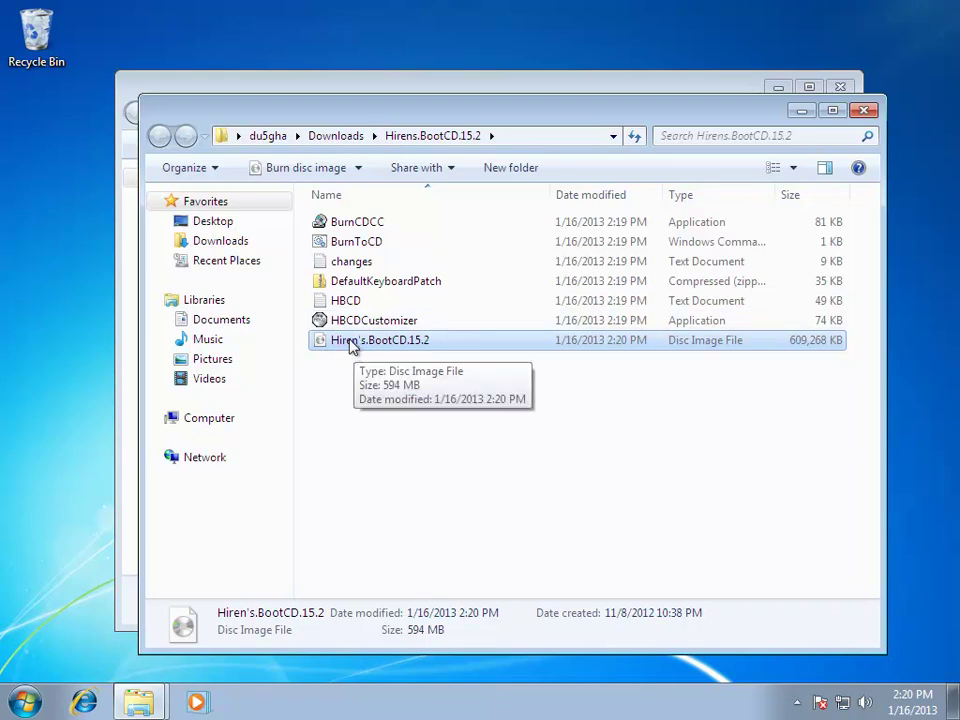
double_click(356, 324)
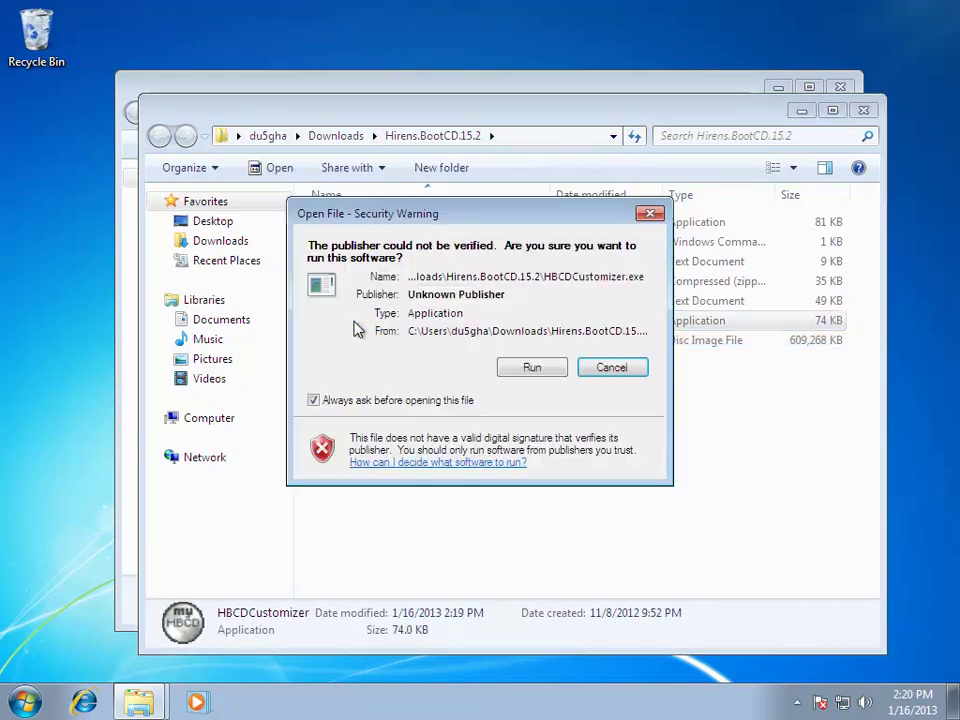
click(540, 367)
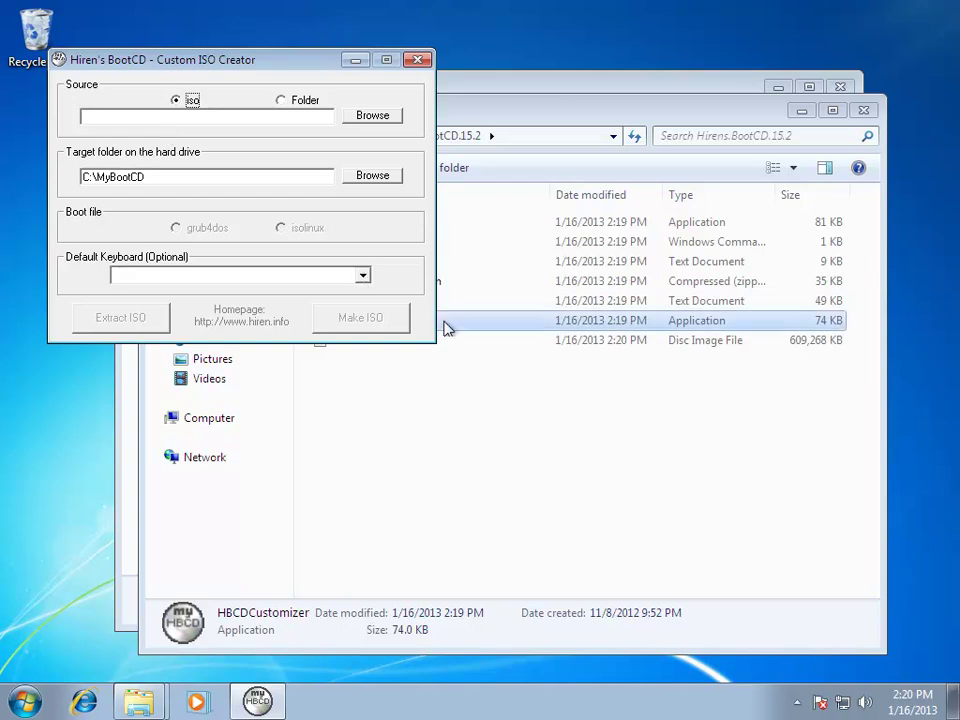
click(363, 275)
scroll(335, 330, down, 10)
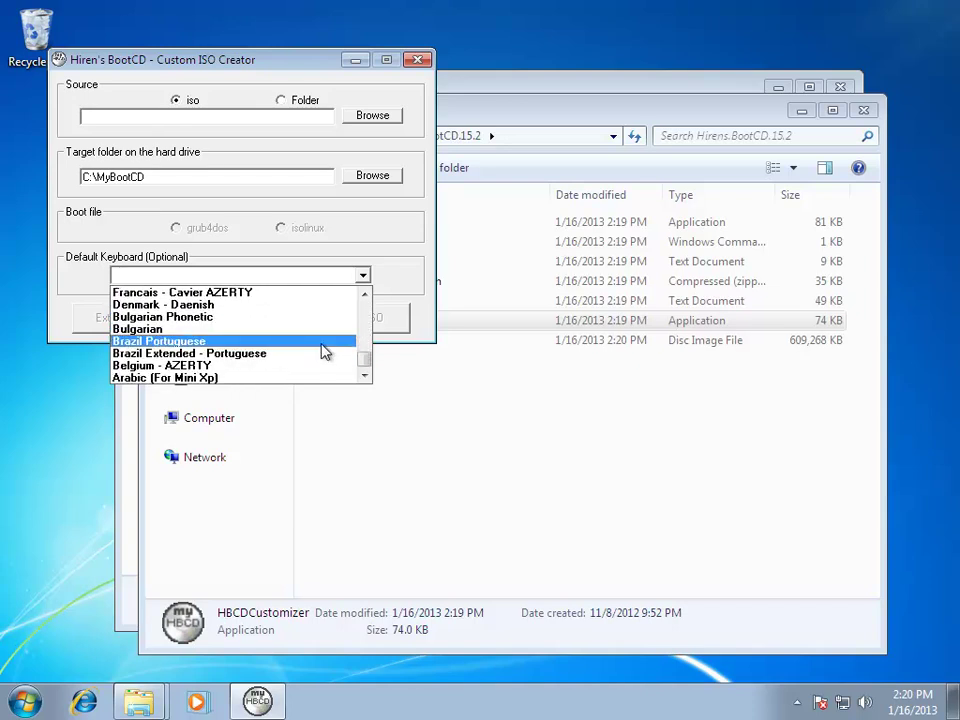
drag(364, 365, 360, 293)
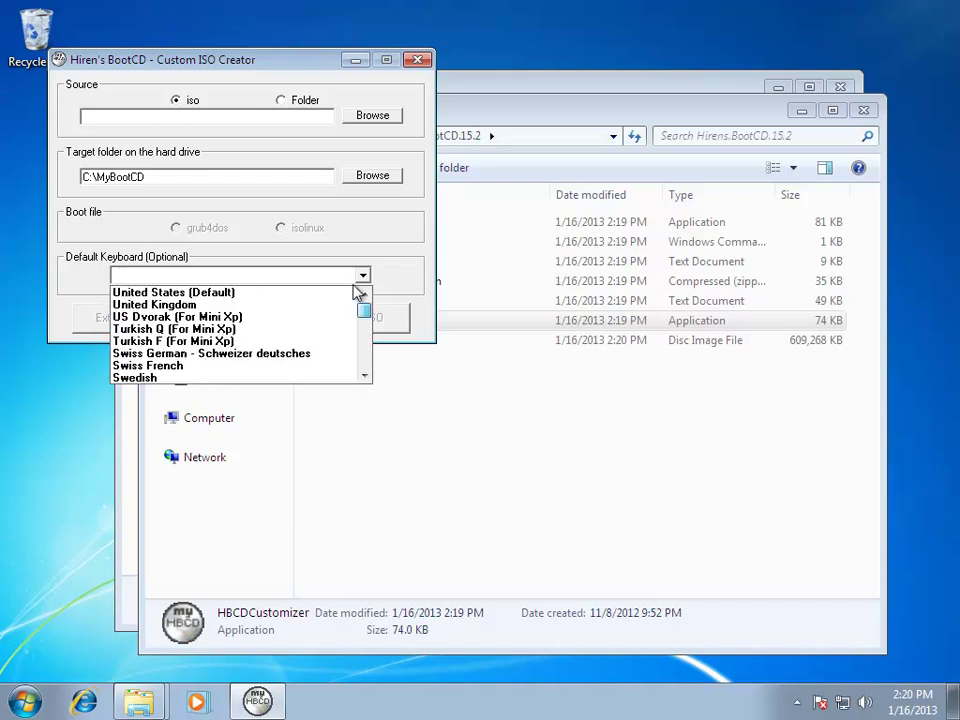
click(405, 210)
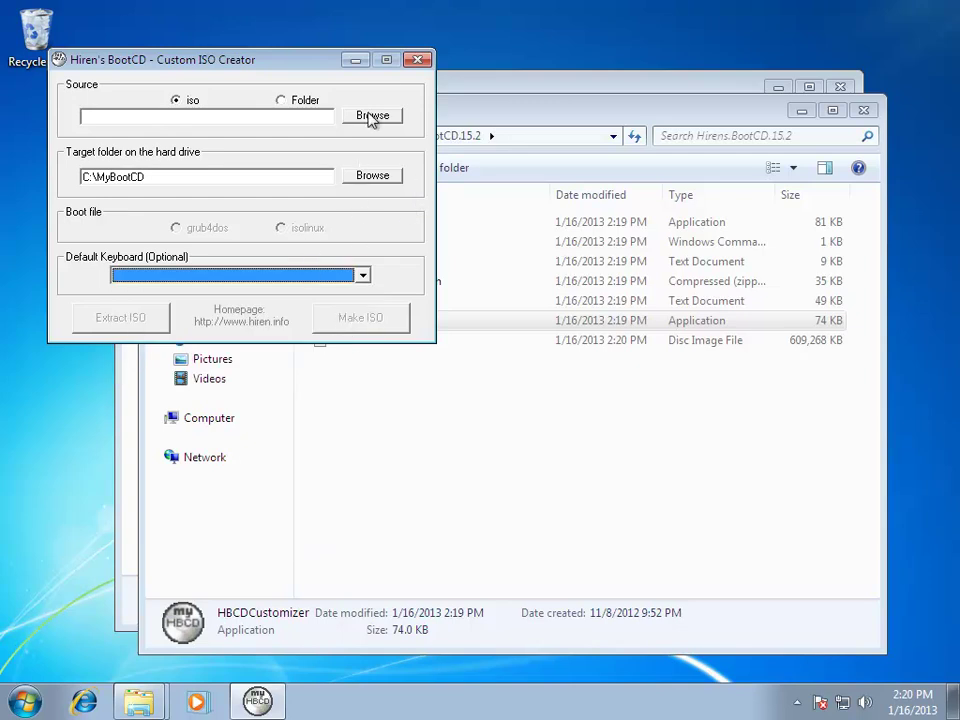
Step: Close the Custom ISO Creator, run BurnCDCC past the security warning, and close it again
click(418, 59)
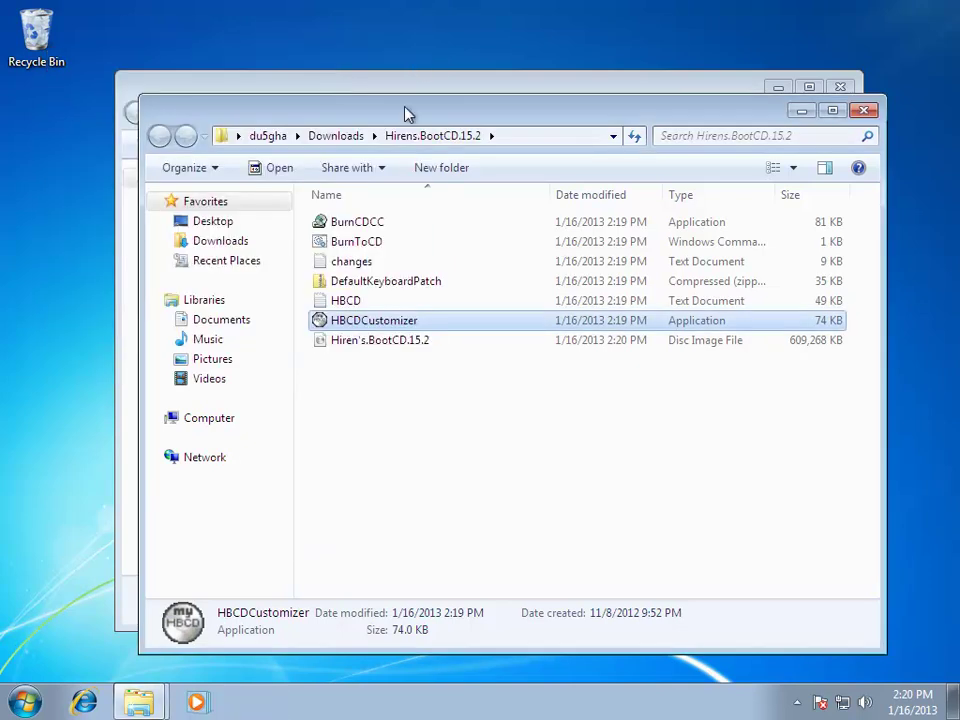
double_click(370, 228)
click(505, 366)
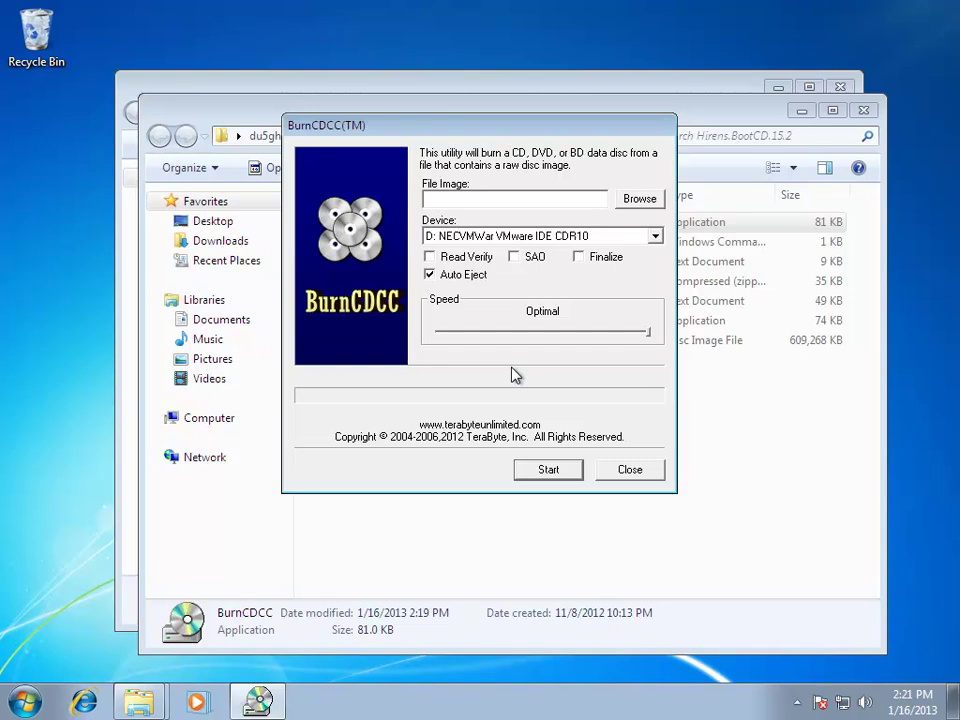
click(615, 473)
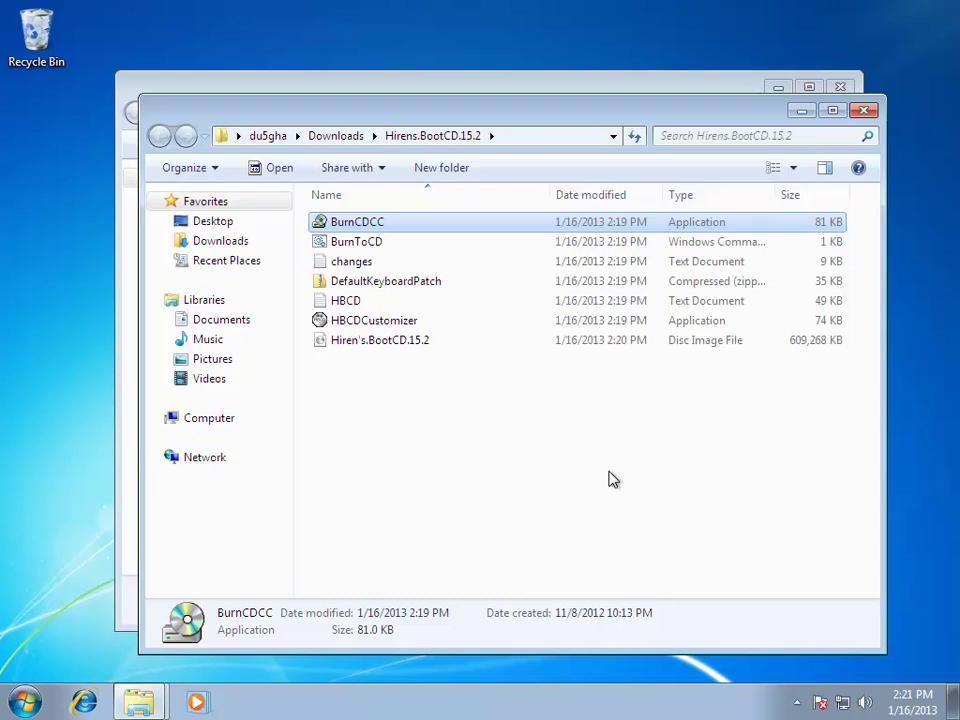
Step: Browse the Hiren's BootCD disc in DVD Drive (D:), then close both Explorer windows
click(157, 420)
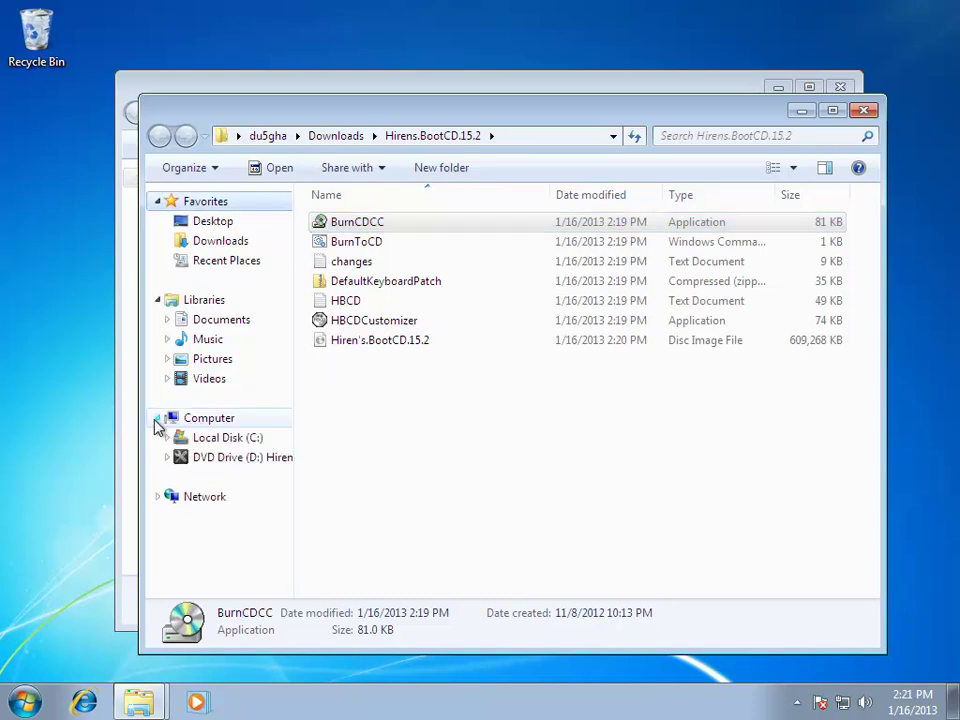
click(260, 466)
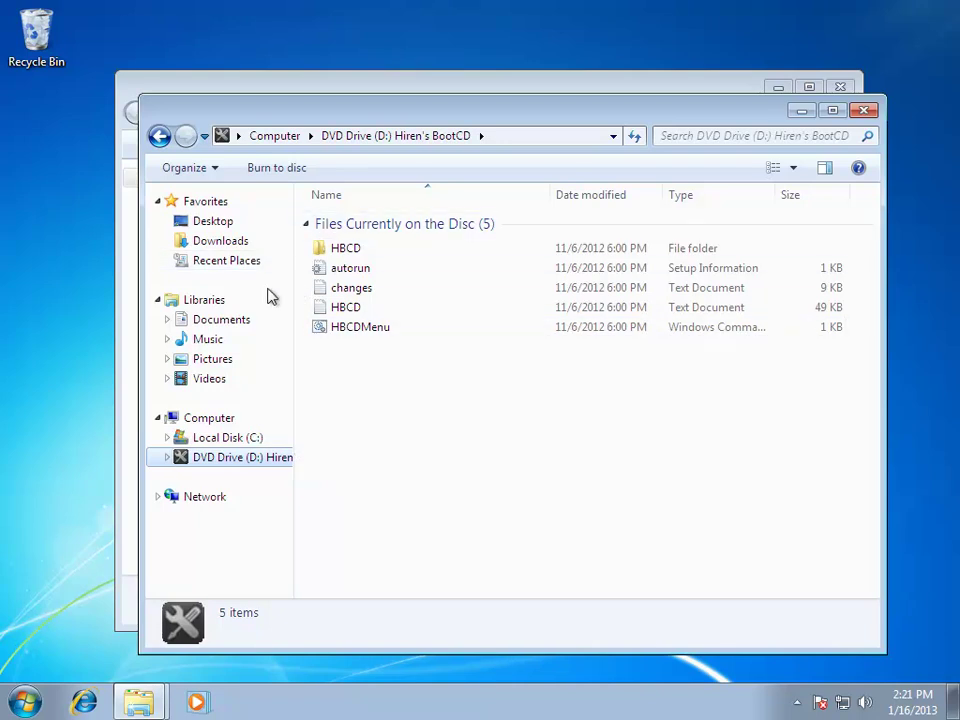
click(846, 88)
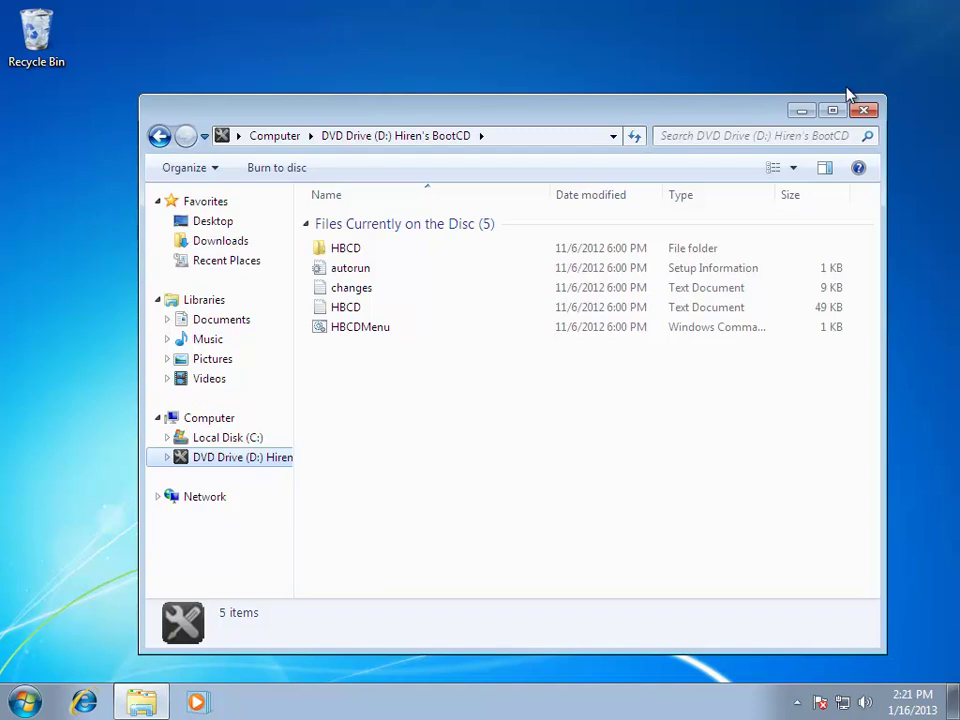
click(864, 110)
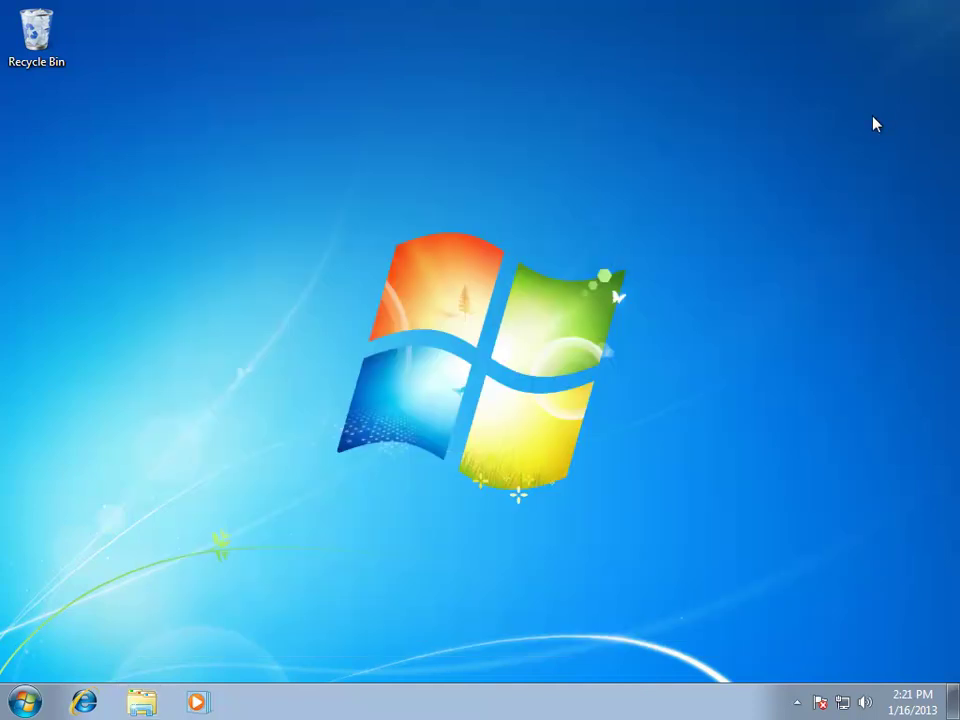
Step: Restart Windows from the Start menu to boot from the disc
click(24, 702)
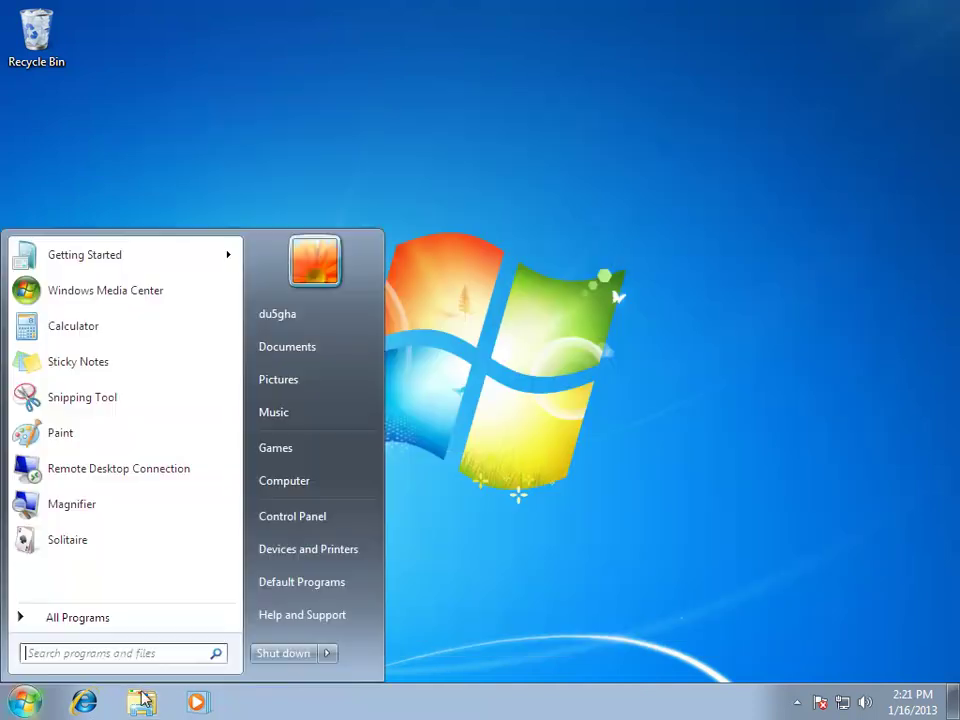
click(329, 655)
click(377, 612)
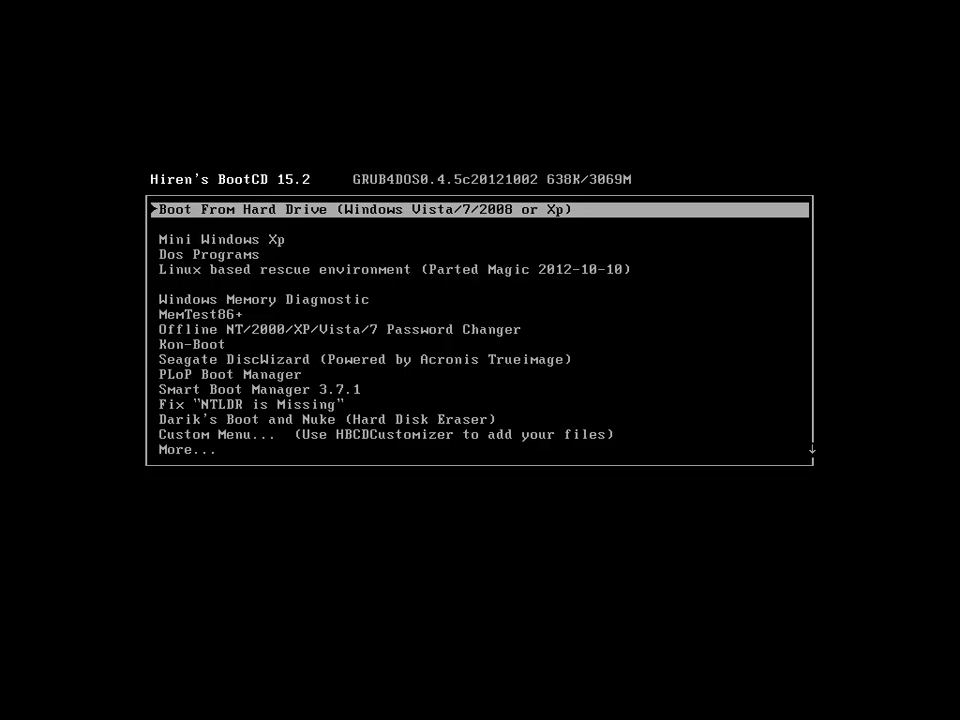
Step: Browse the GRUB4DOS entries (Mini Windows Xp, Dos Programs, Linux rescue, MemTest86+) and highlight Windows Memory Diagnostic
key(Down)
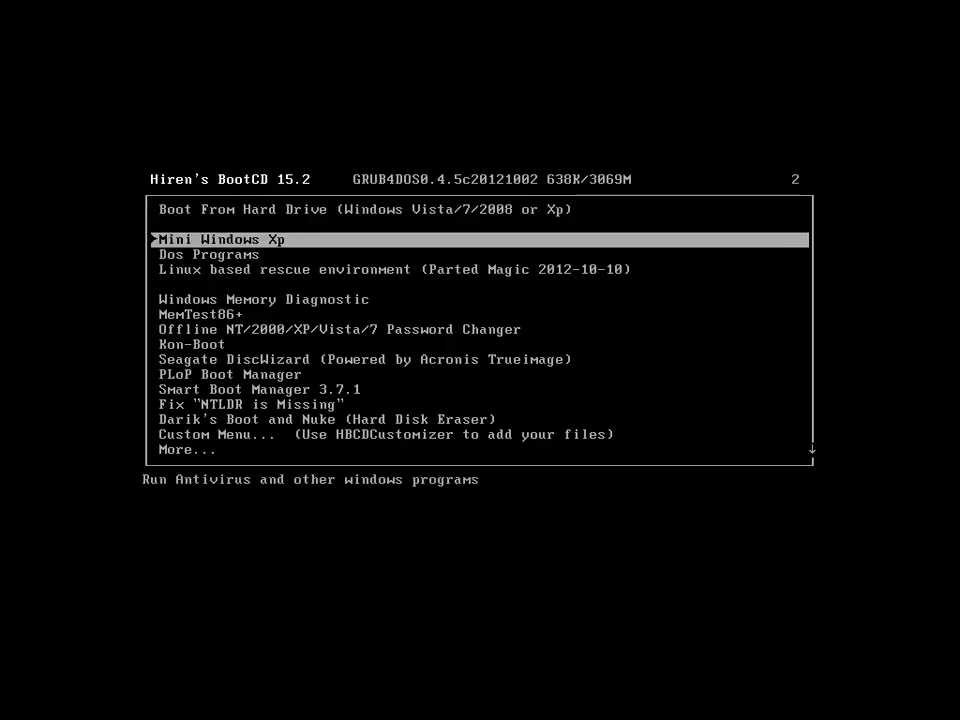
key(Down)
key(Down)
key(Up)
key(Up)
key(Up)
key(Up)
key(Down)
key(Down)
key(Down)
key(Down)
key(Down)
key(Up)
key(Up)
key(Up)
key(Down)
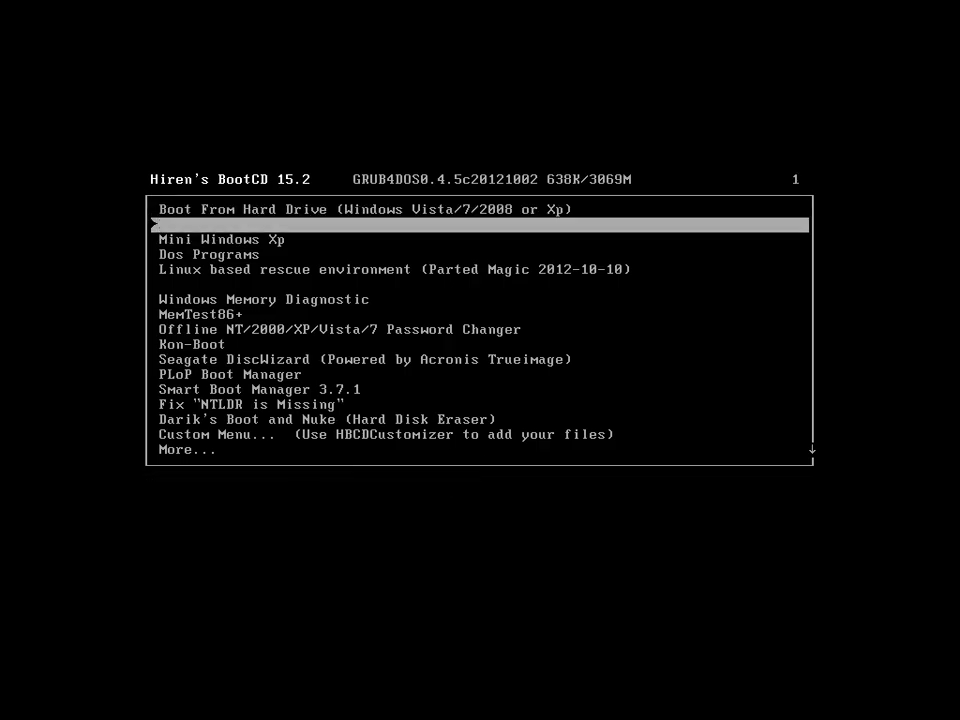
key(Up)
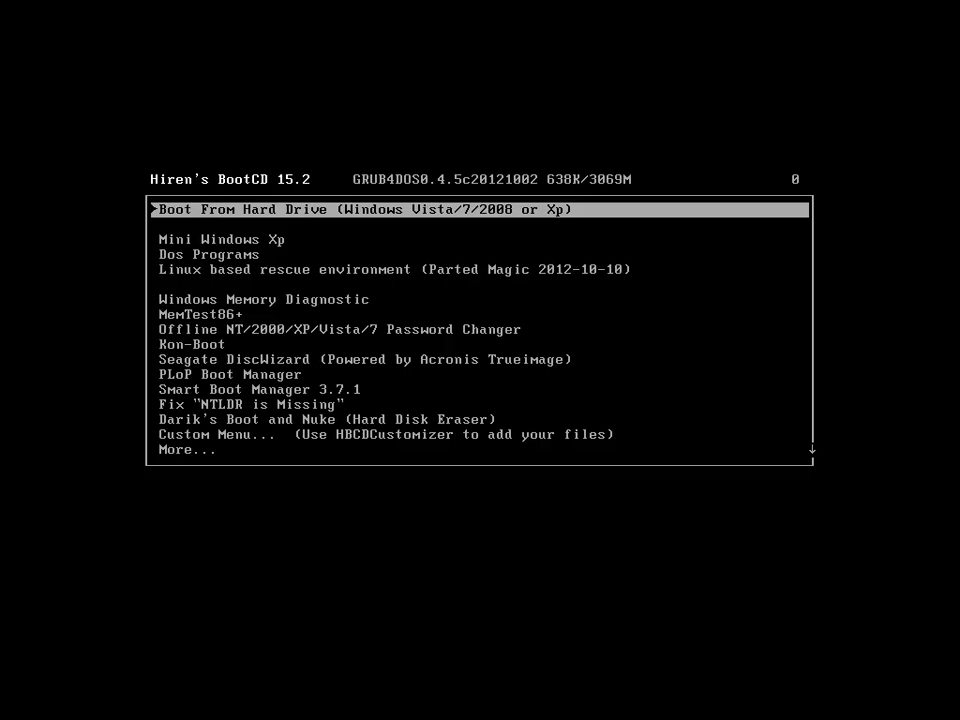
key(Down)
key(Down)
key(Down)
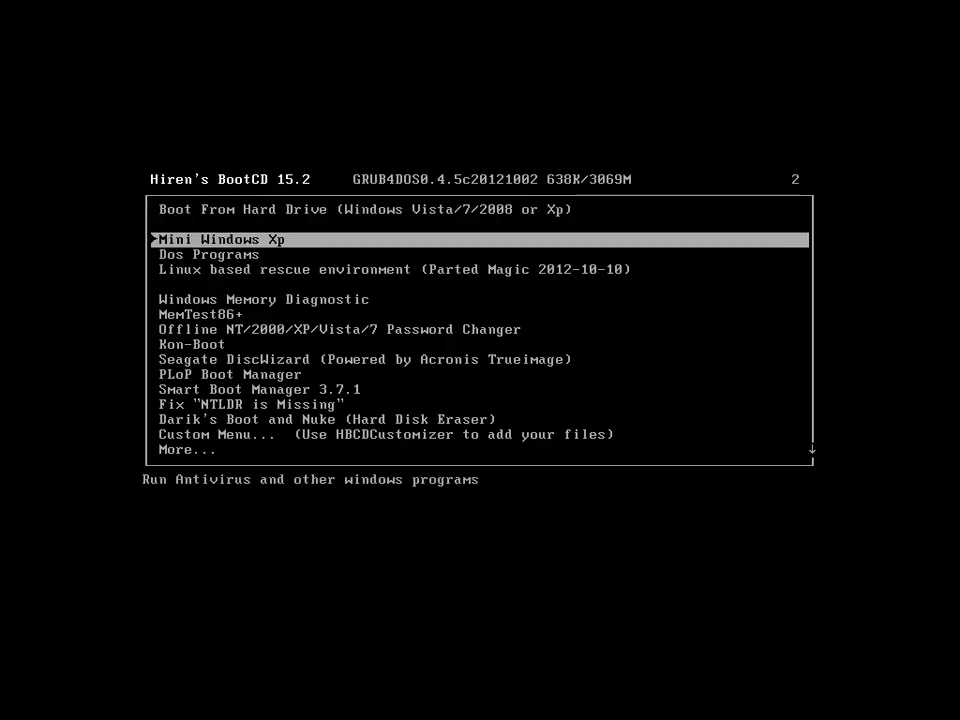
key(Up)
key(Down)
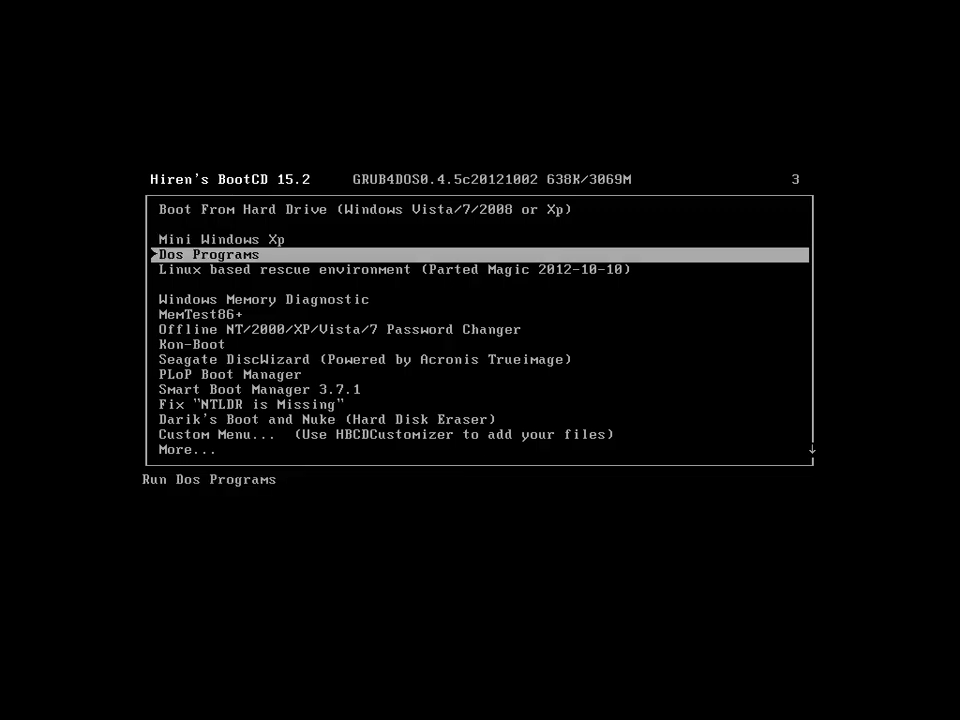
key(Down)
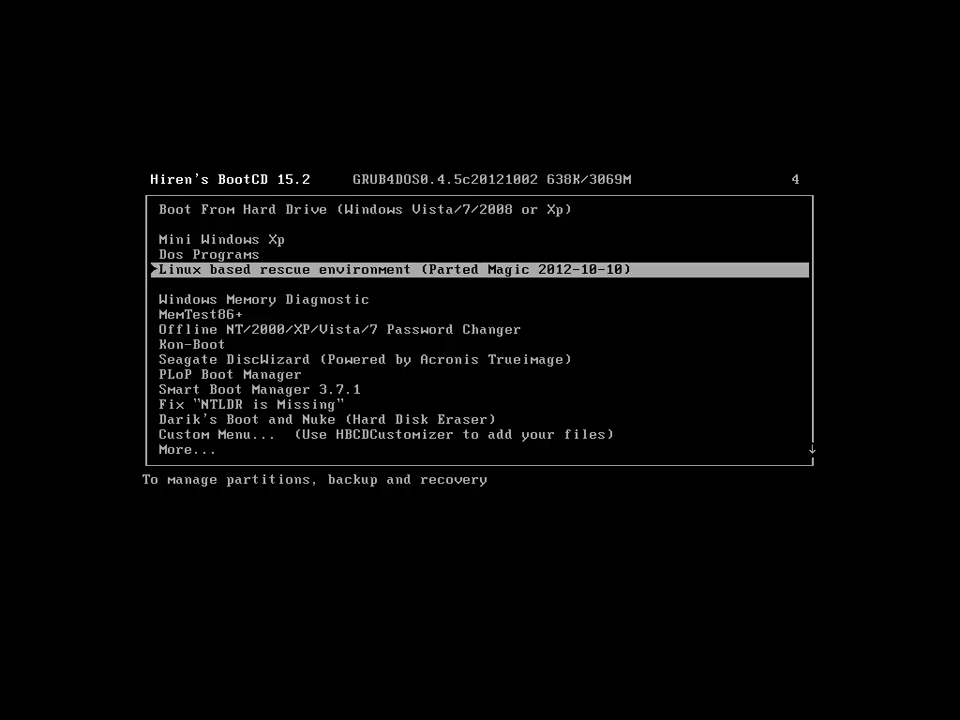
key(Down)
key(Down)
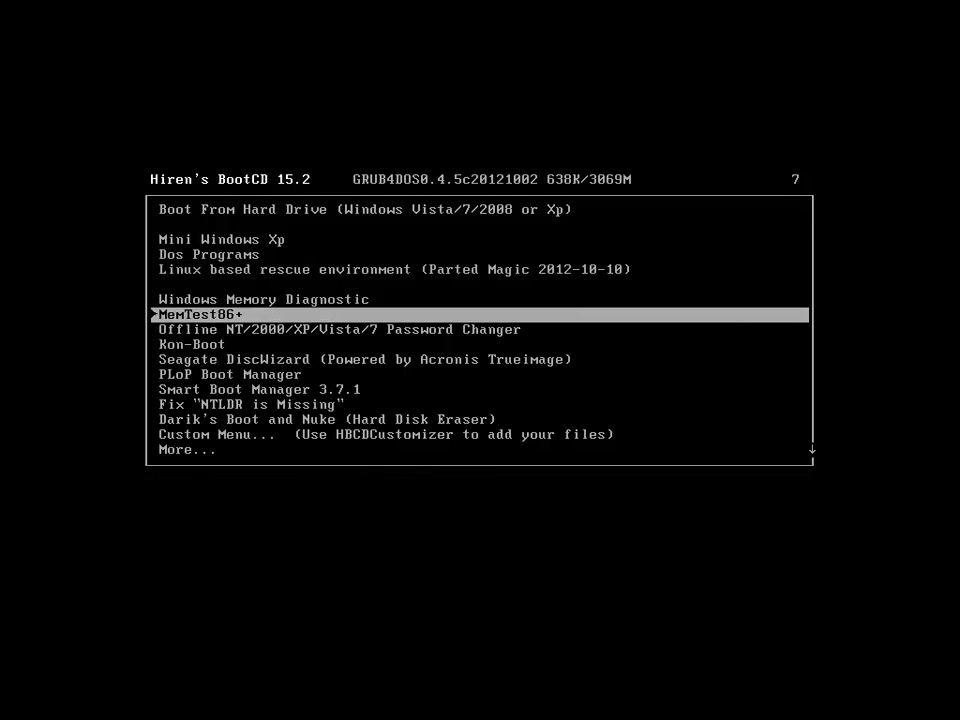
key(Up)
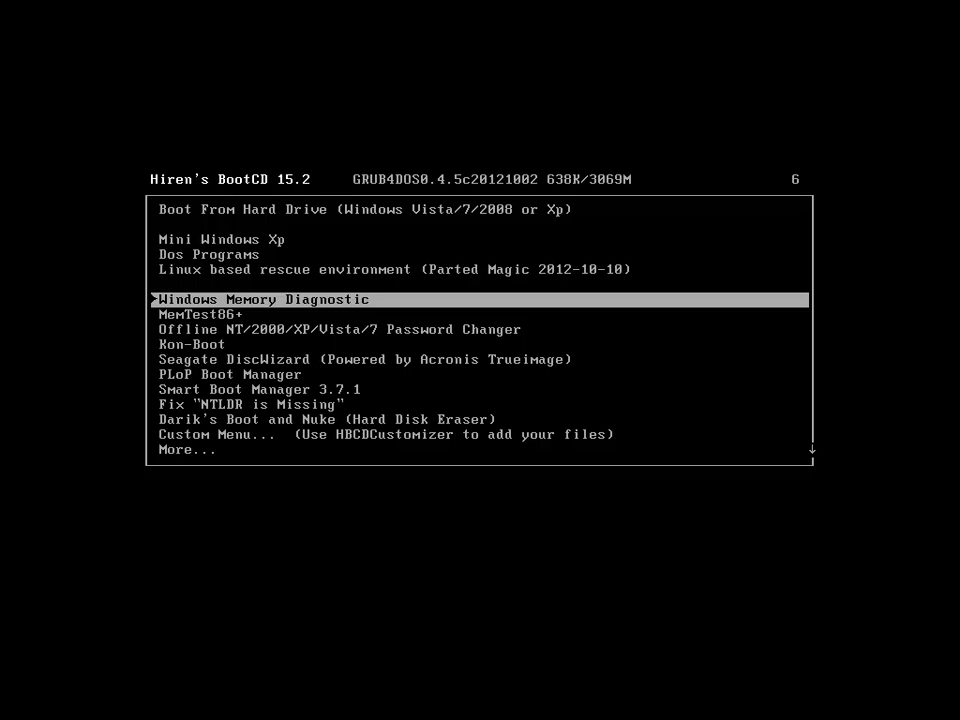
Step: Boot Windows Memory Diagnostic, continue past the memory-map warning, and dismiss the VMware error
key(Return)
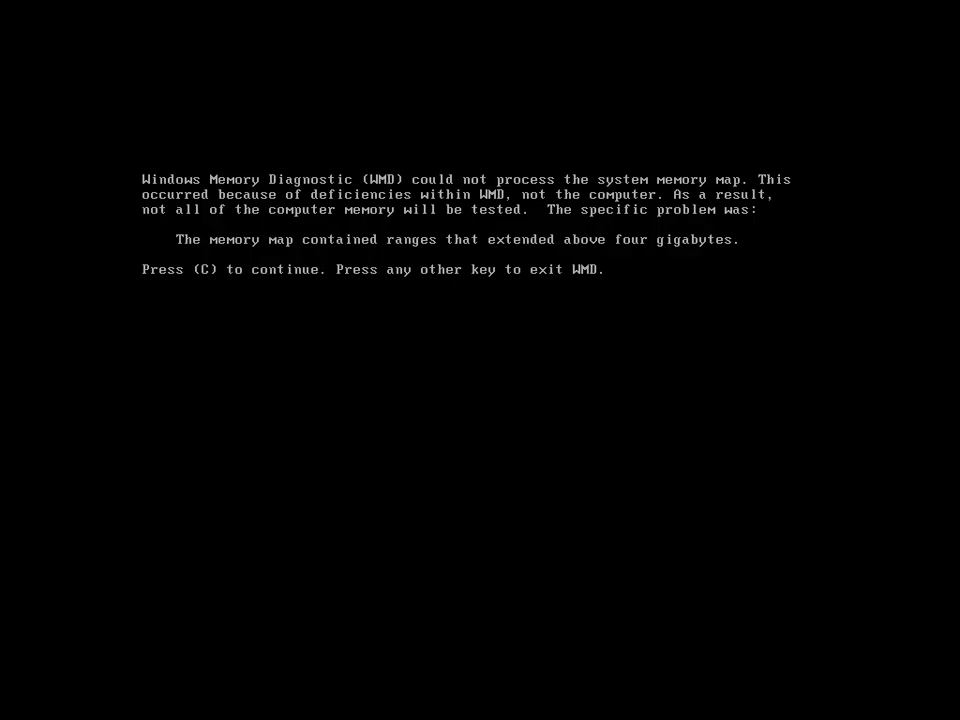
key(c)
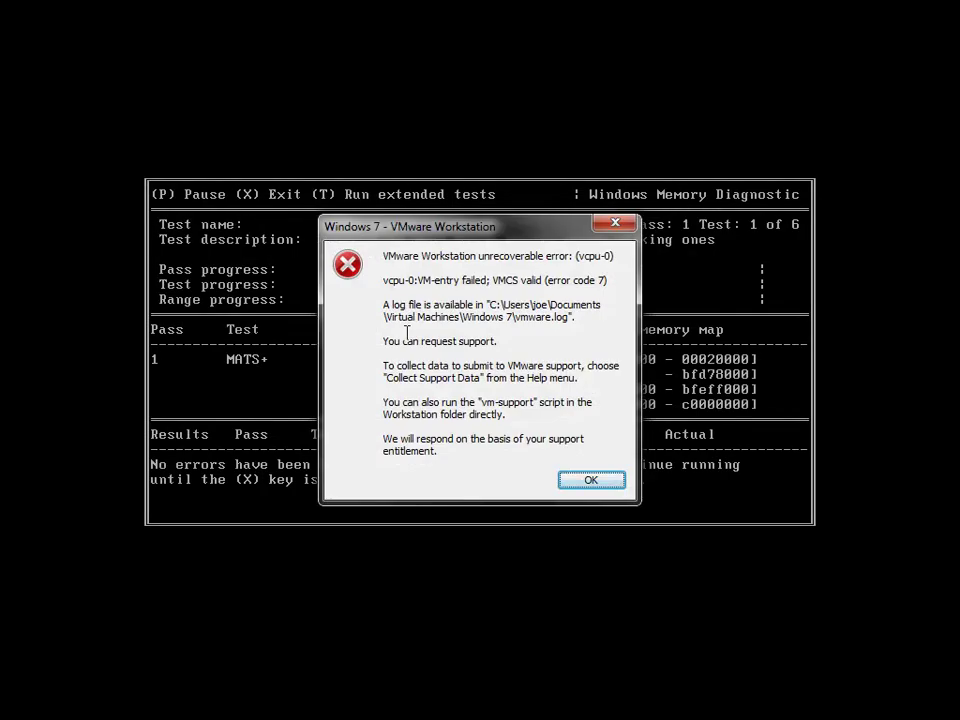
click(615, 236)
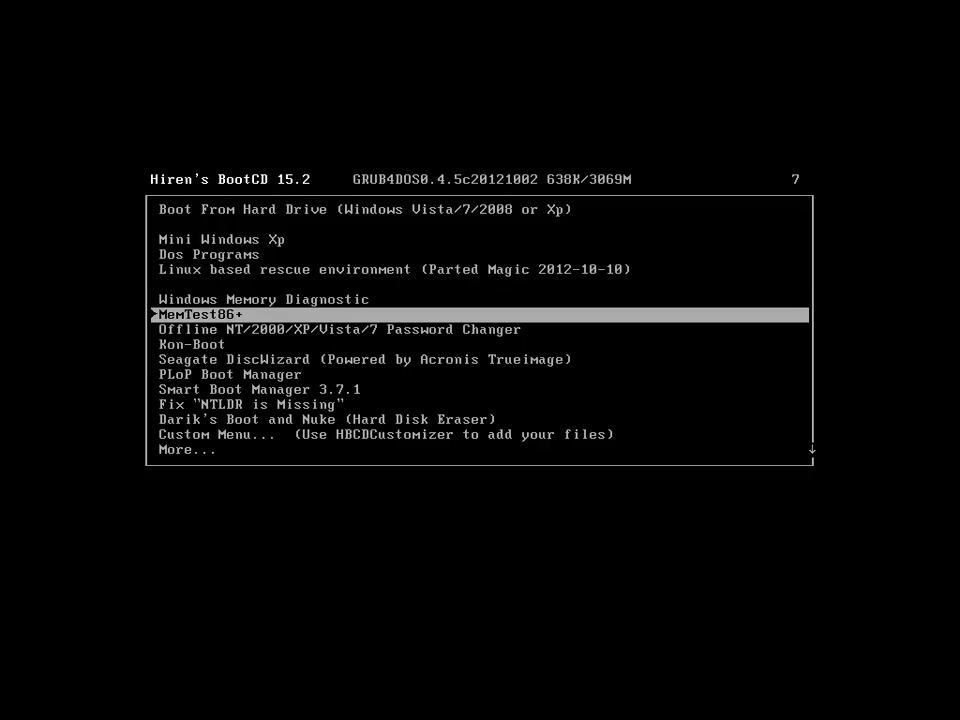
Step: Run MemTest86+, then boot the Offline NT Password Changer with default kernel options
key(Return)
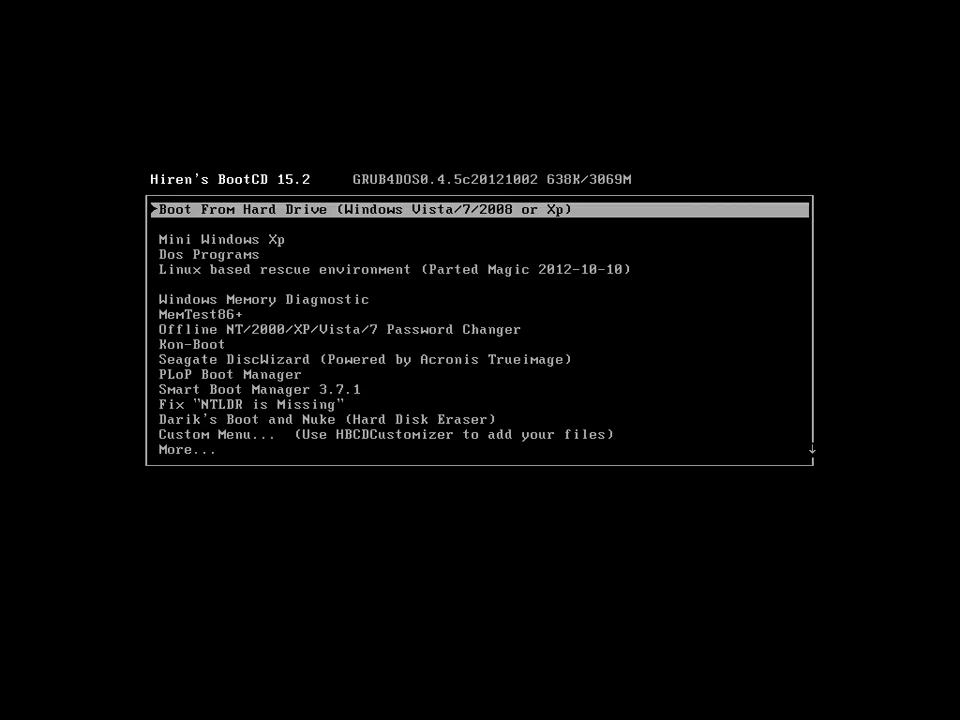
key(Down)
key(Down)
key(Down)
key(Down)
key(Down)
key(Down)
key(Return)
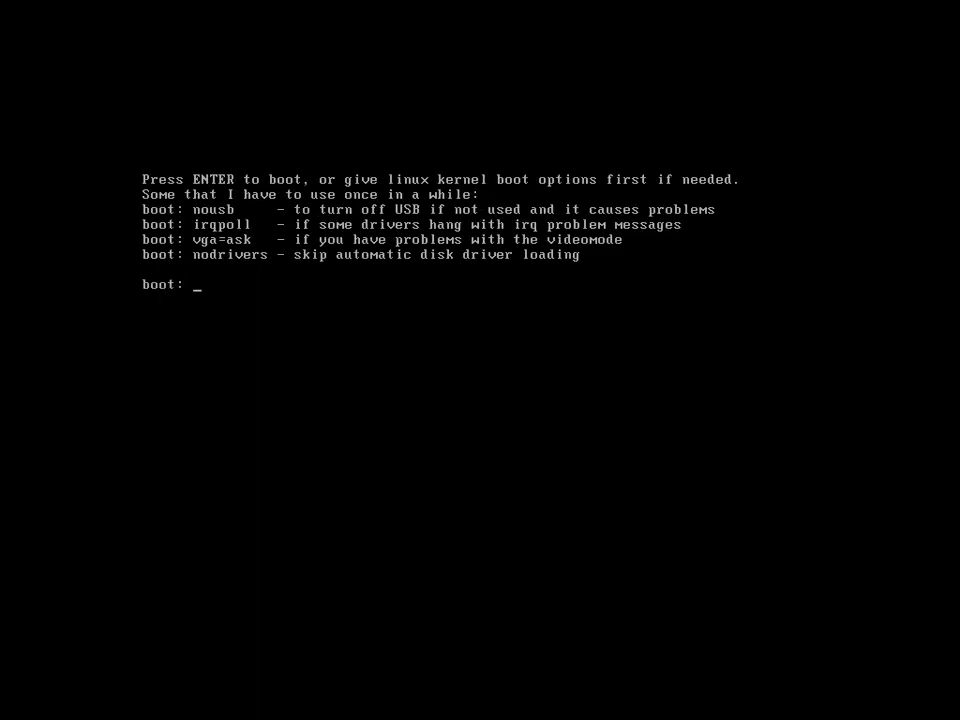
key(Return)
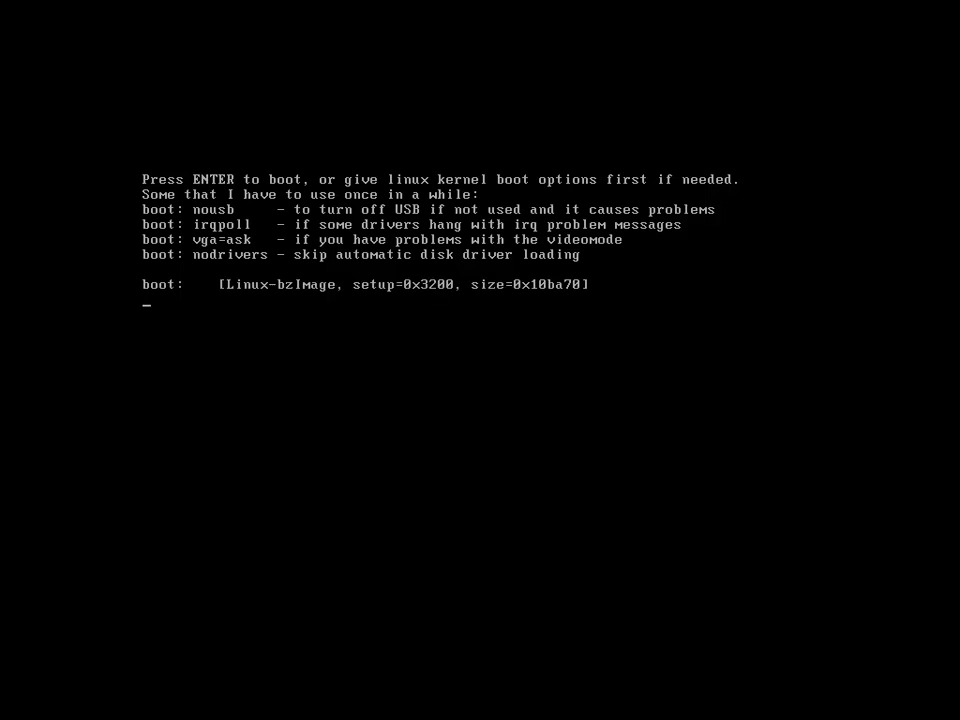
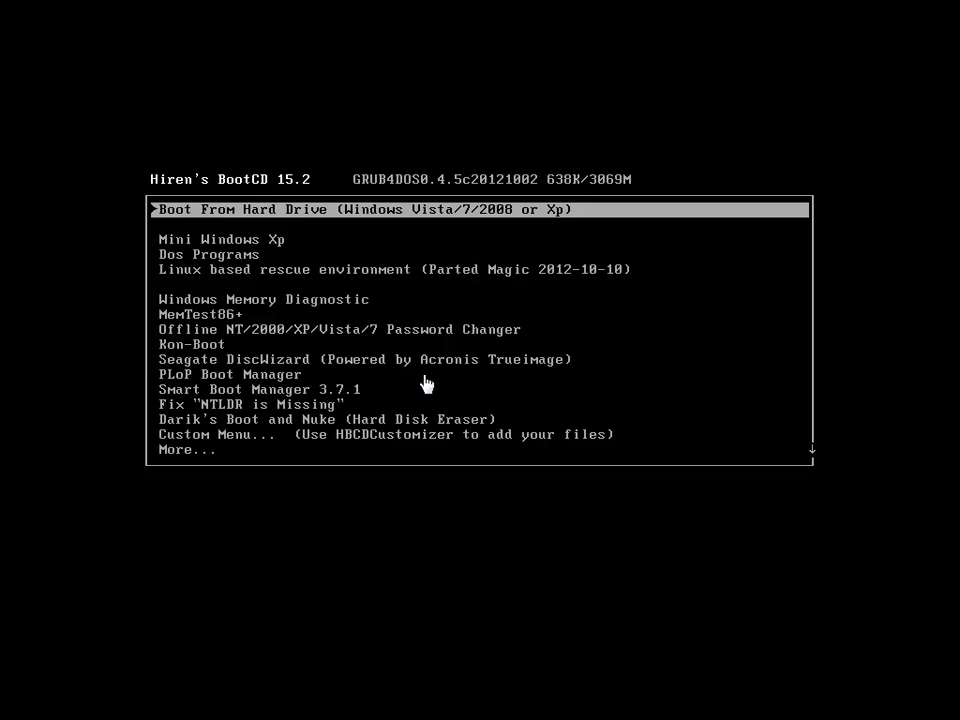
Step: Move the boot menu highlight from Kon-Boot's password-free login entry down to Seagate DiscWizard
click(426, 384)
key(Down)
key(Down)
key(Down)
key(Down)
key(Down)
key(Down)
key(Down)
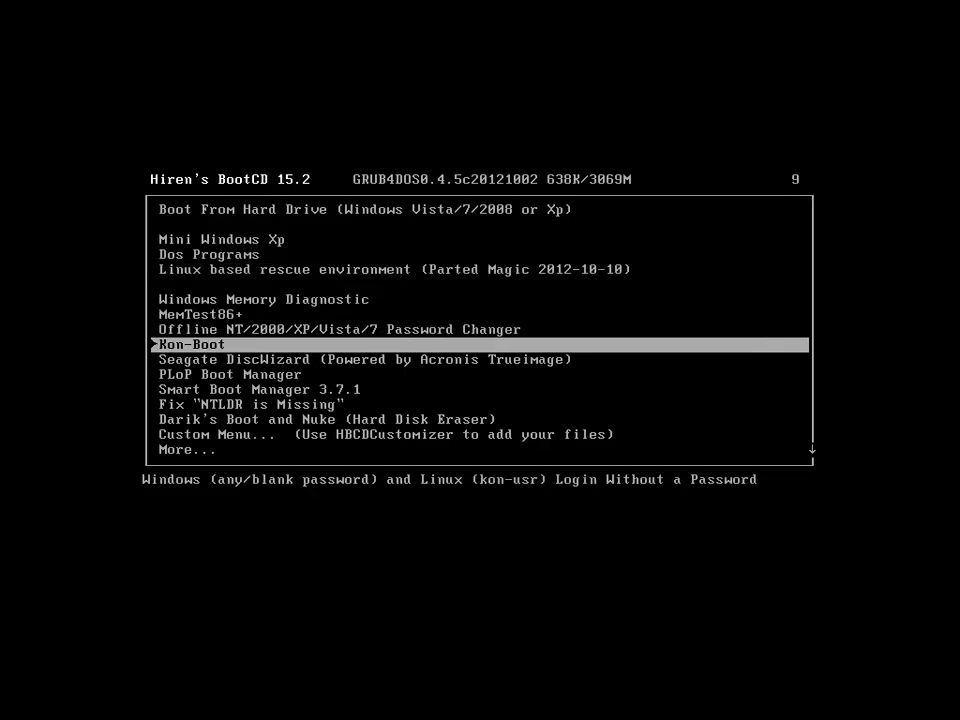
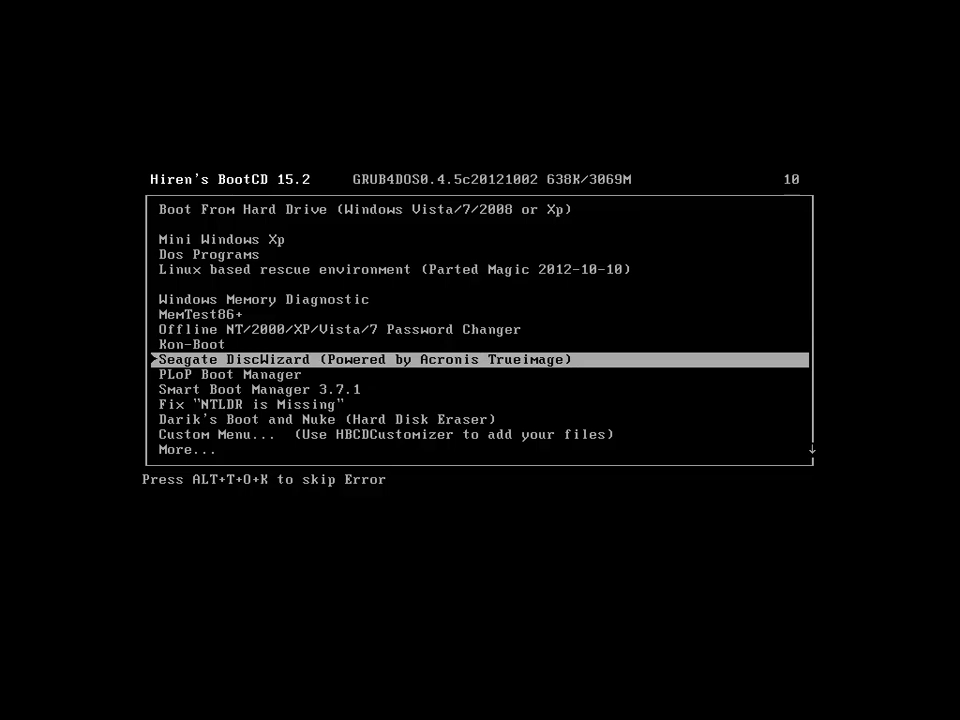
Step: Launch Seagate DiscWizard from Hiren's BootCD menu and let it load to its drive error
key(Return)
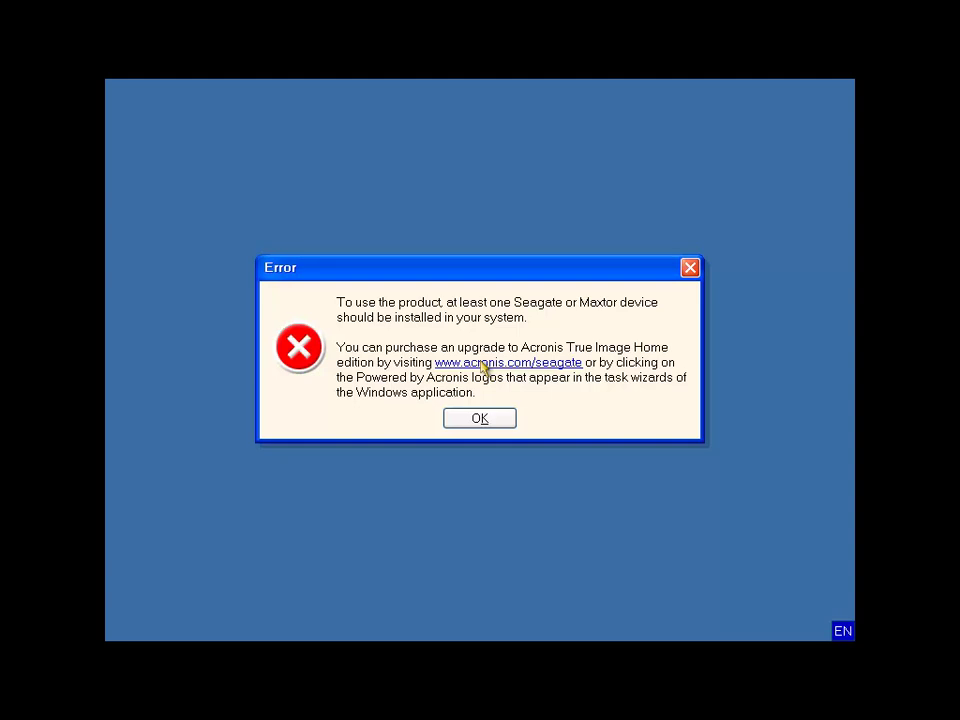
Step: Dismiss the device error, try the Clone Disc task, accept the only-one-drive error, and cancel
key(Return)
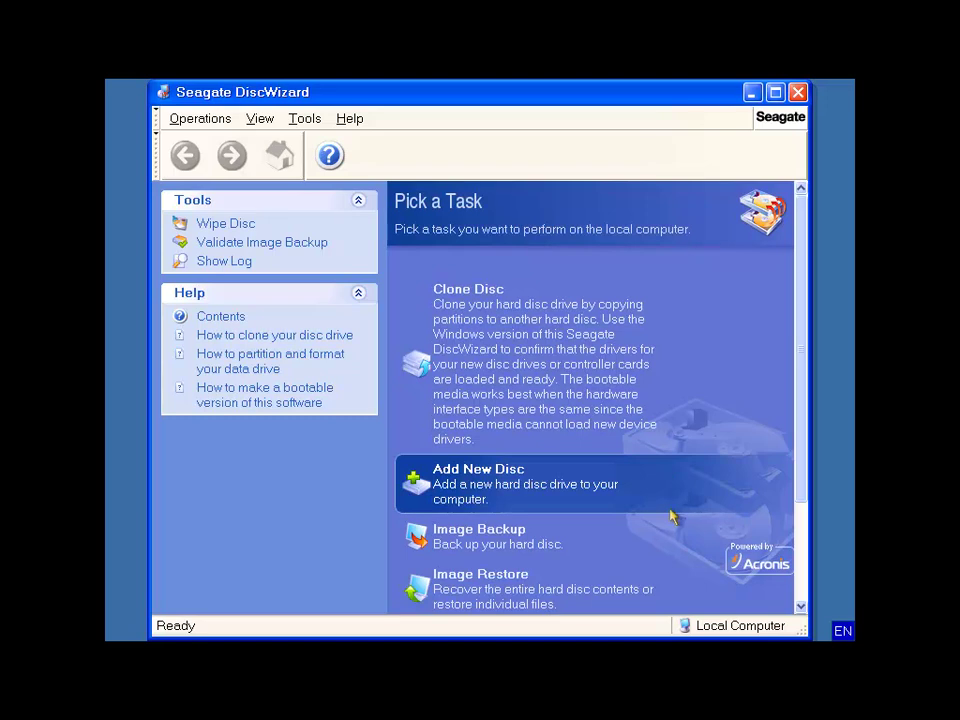
mouse_move(800, 396)
mouse_down()
mouse_move(802, 445)
mouse_move(803, 285)
mouse_up()
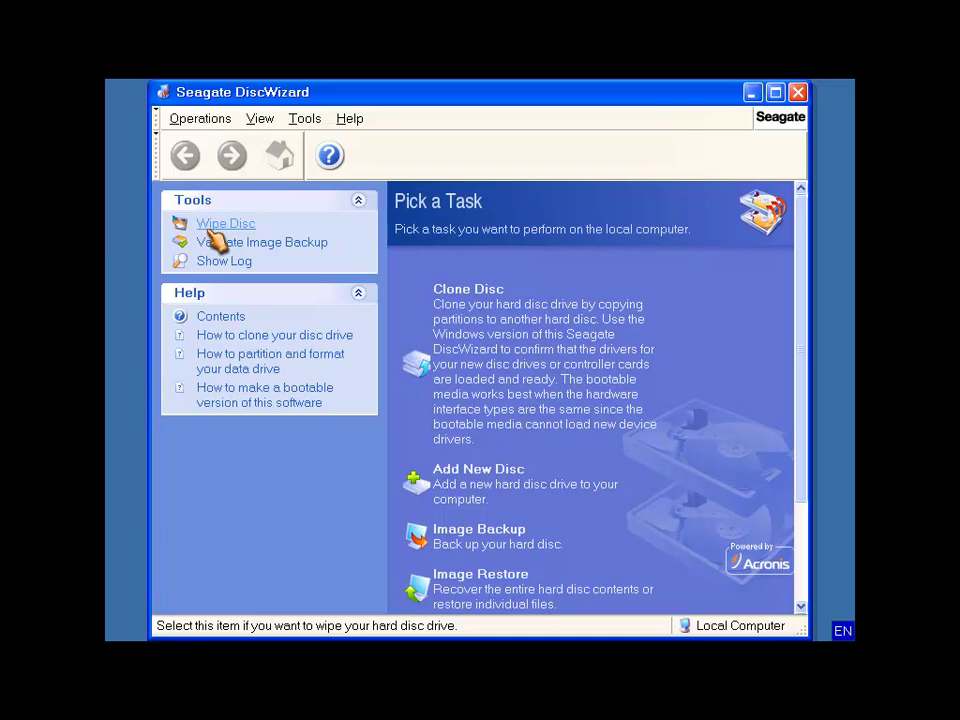
click(525, 375)
click(610, 595)
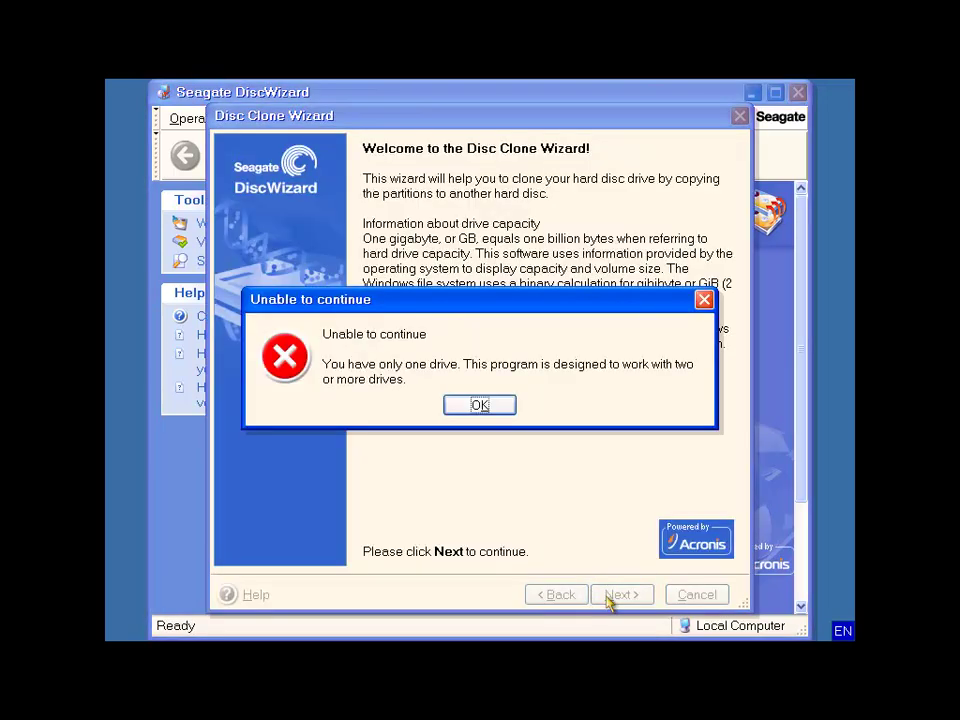
click(491, 412)
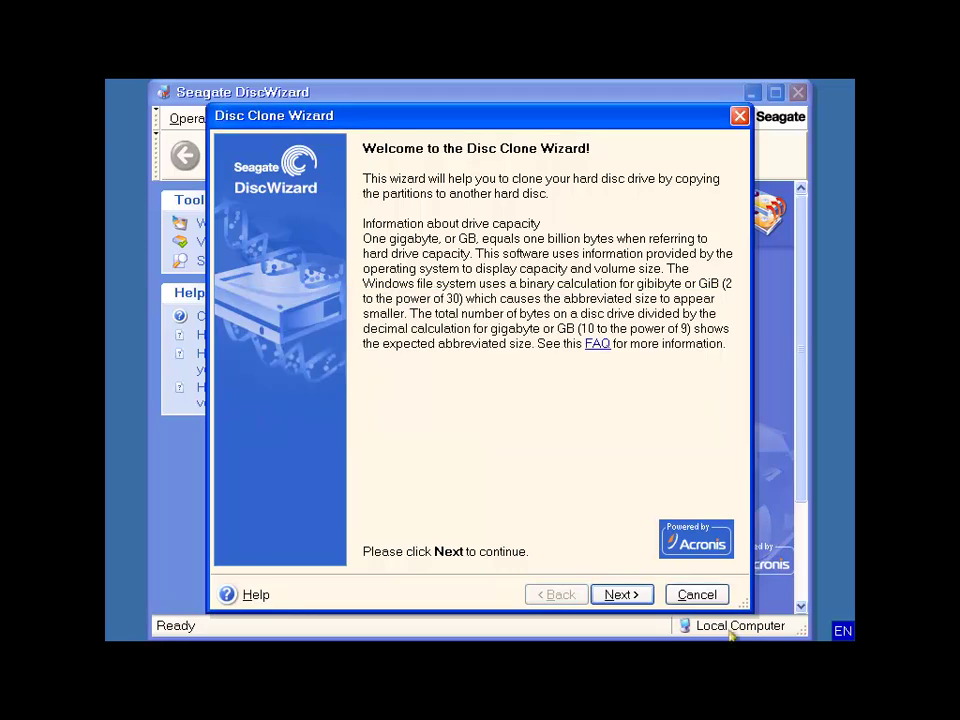
click(697, 594)
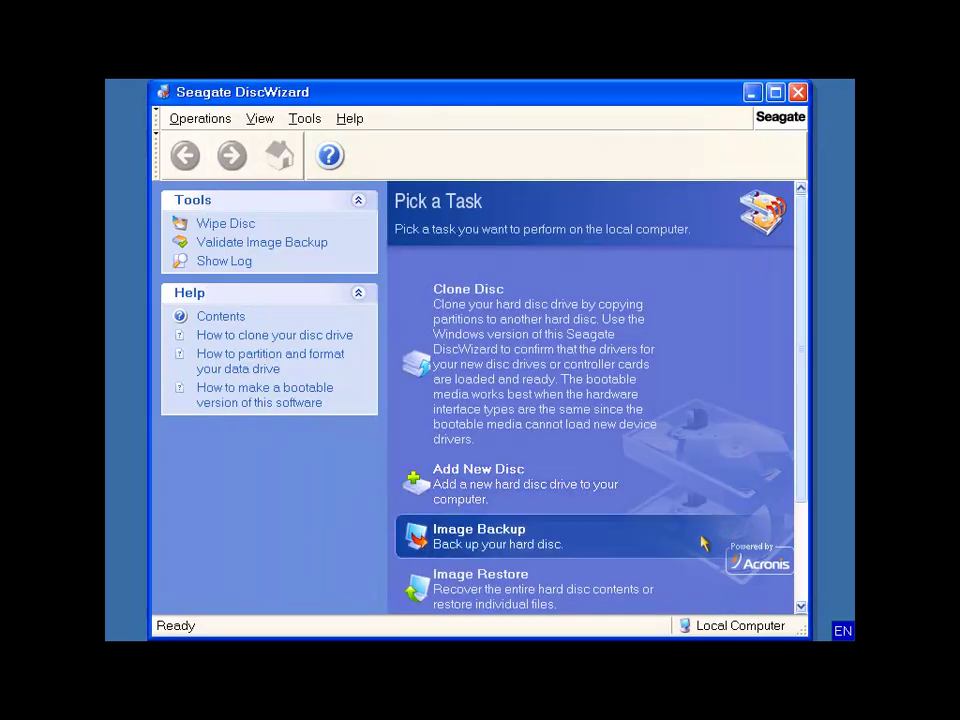
Step: Step Image Backup through to partition selection, cancel it, then glance at the Tools and Help menus
click(553, 552)
click(621, 594)
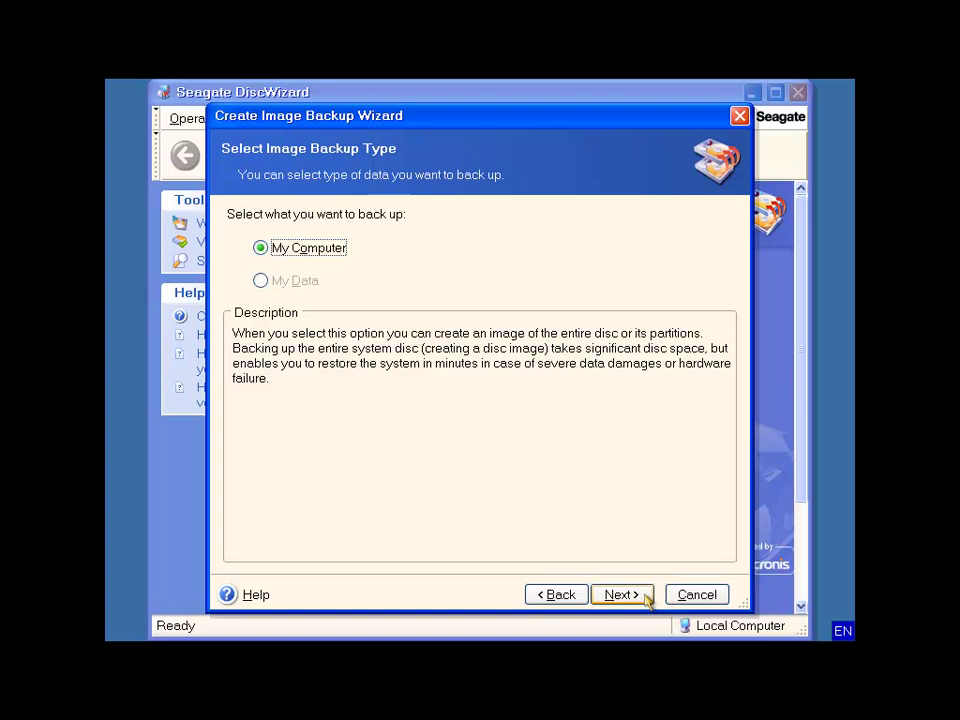
click(621, 594)
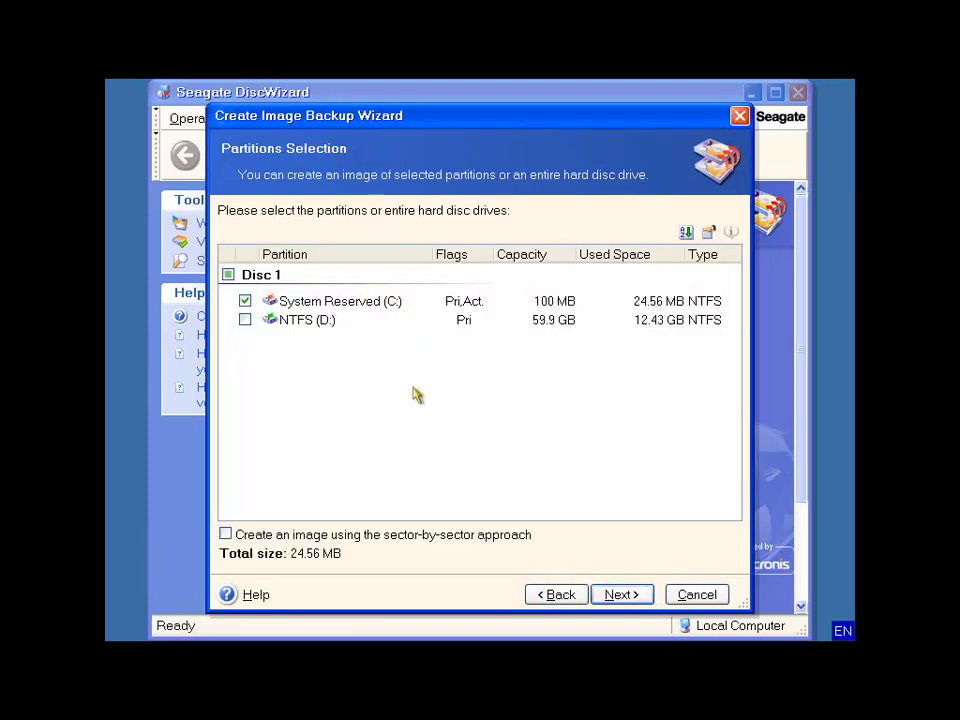
click(692, 601)
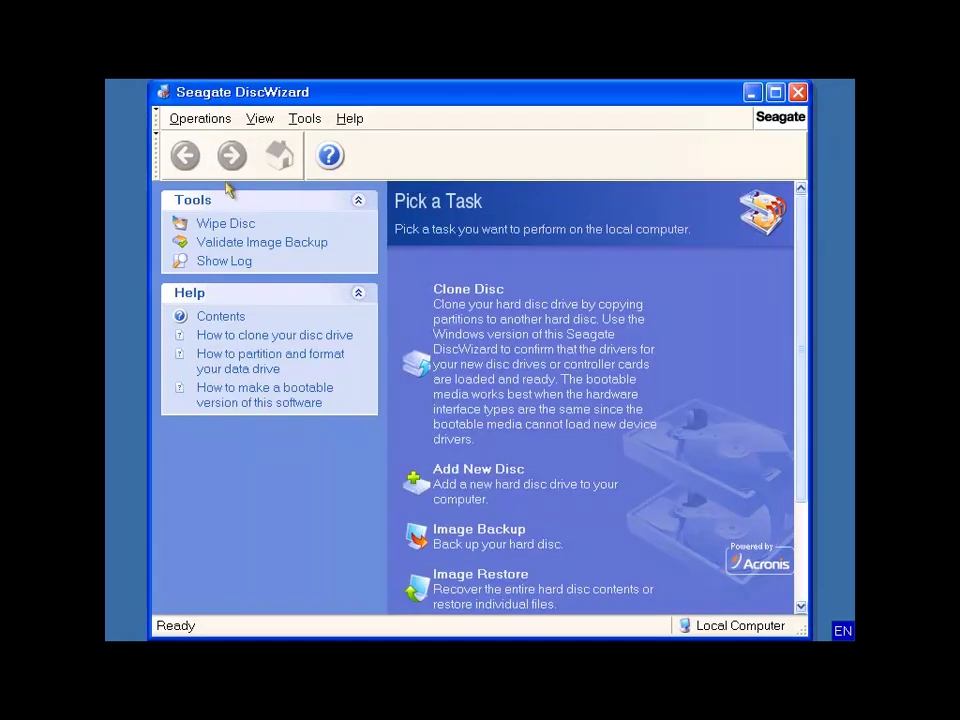
click(296, 119)
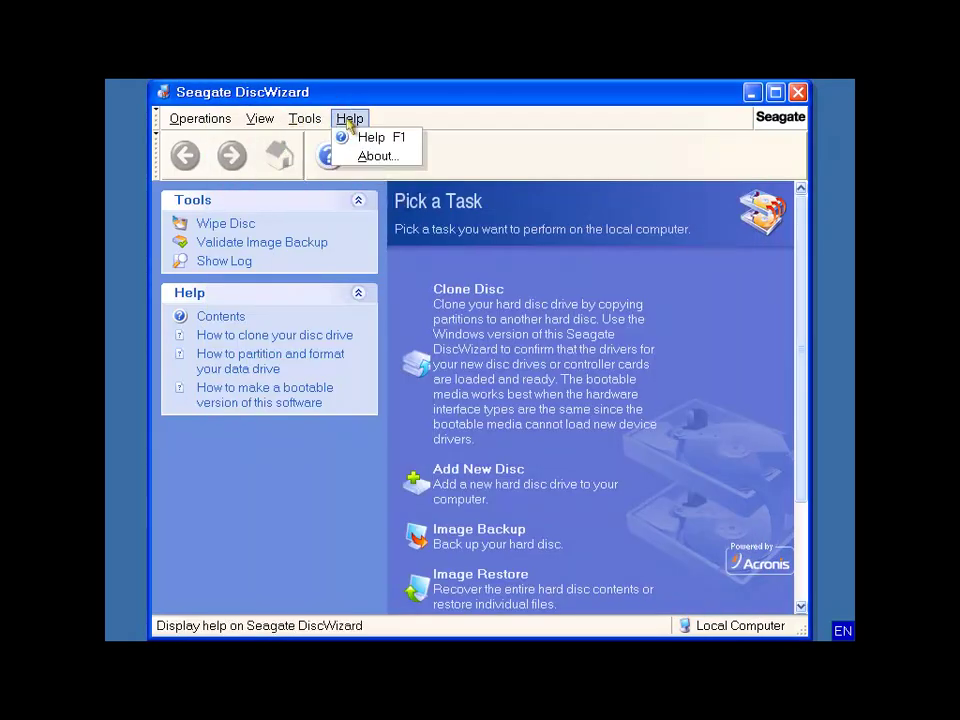
click(553, 125)
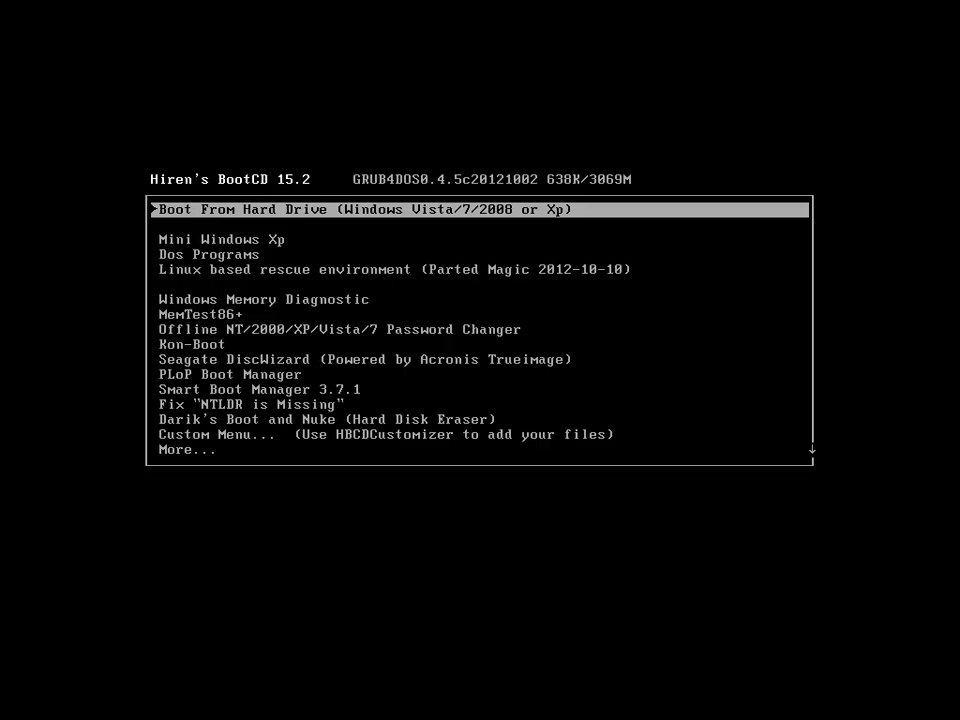
Step: Start PLoP Boot Manager and attempt a USB boot, which finds no boot device
key(Down)
key(Down)
key(Down)
key(Down)
key(Down)
key(Down)
key(Down)
key(Down)
key(Down)
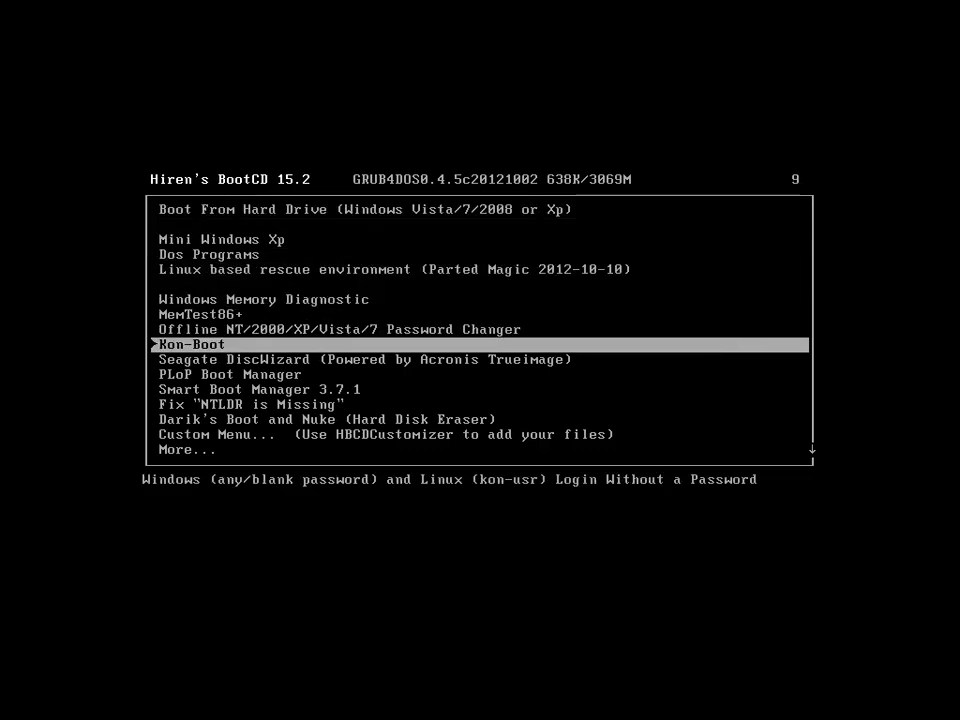
key(Return)
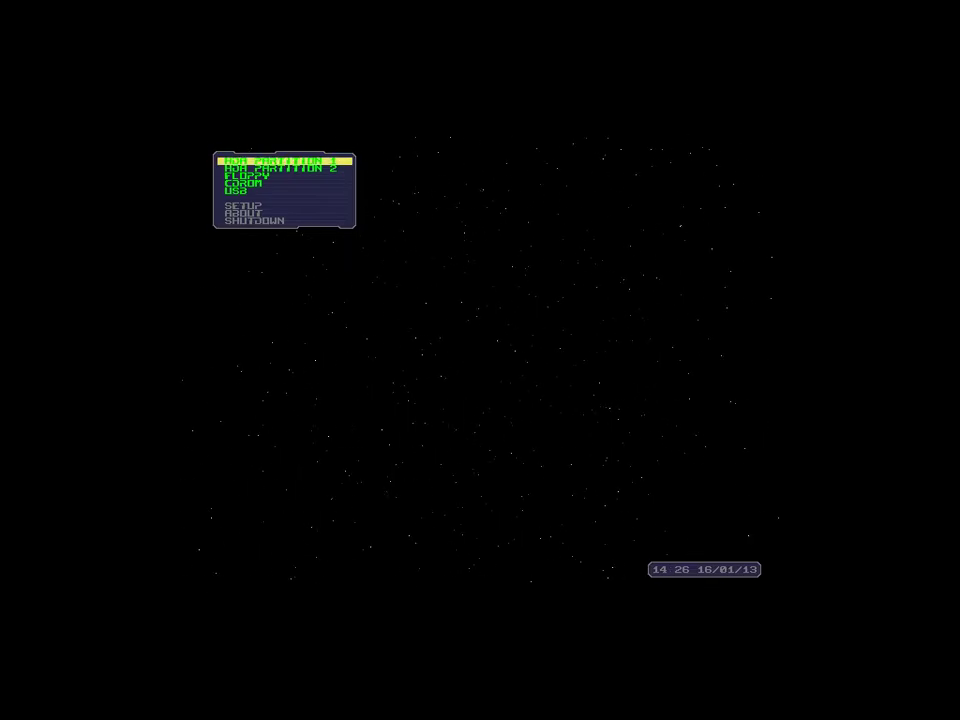
key(Down)
key(Down)
key(Down)
key(Down)
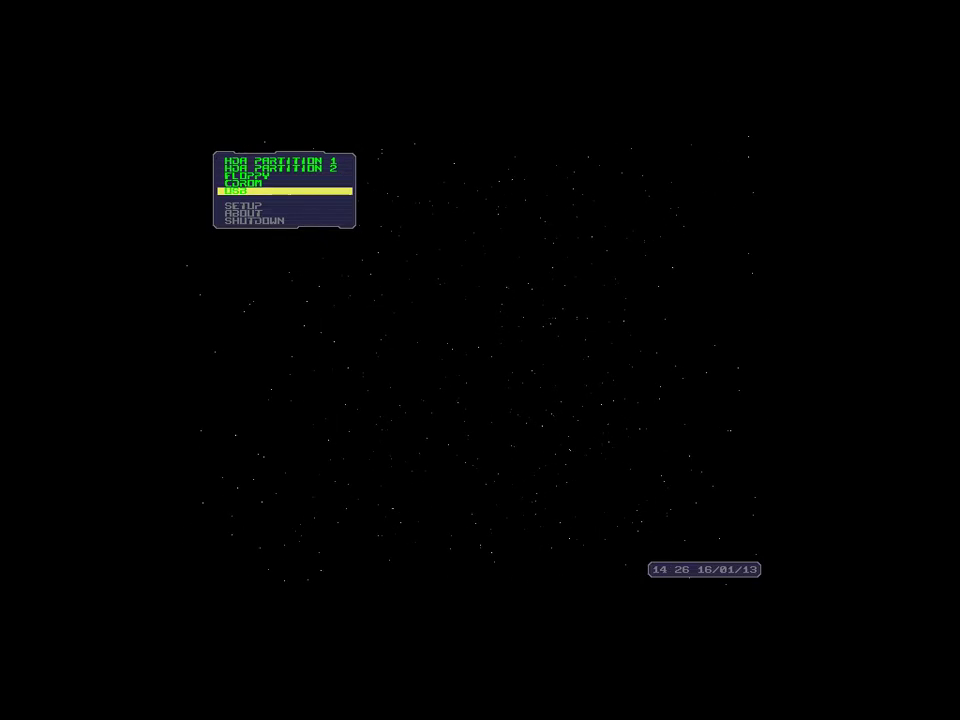
key(Return)
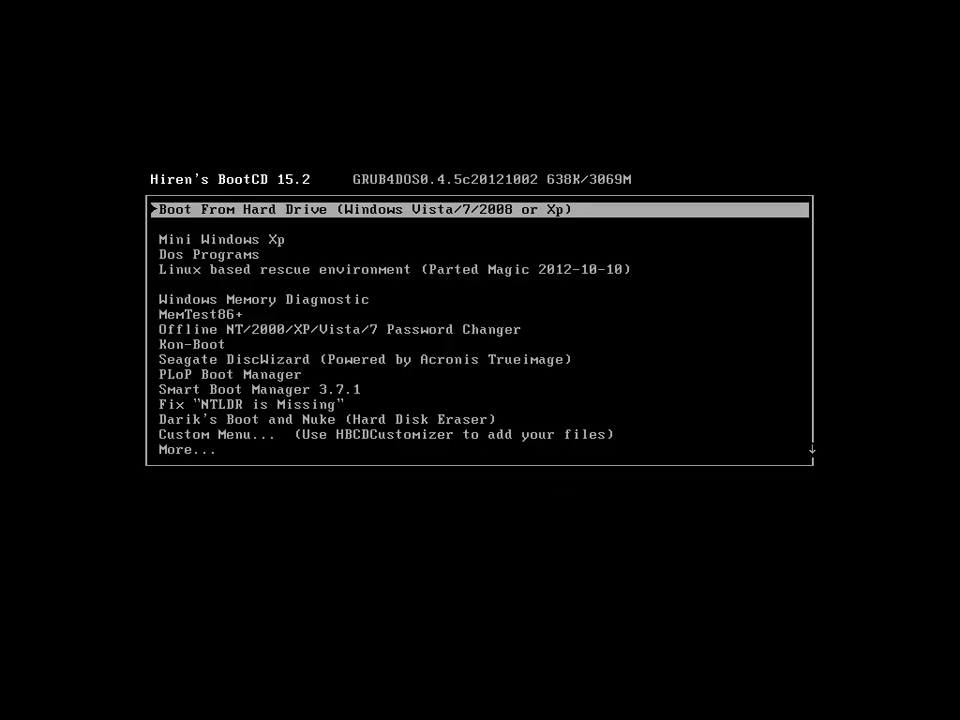
Step: Launch Smart Boot Manager 3.7.1, select Harddisk HDF, and boot it from the Main Menu
key(Down)
key(Down)
key(Down)
key(Down)
key(Down)
key(Down)
key(Down)
key(Down)
key(Down)
key(Down)
key(Return)
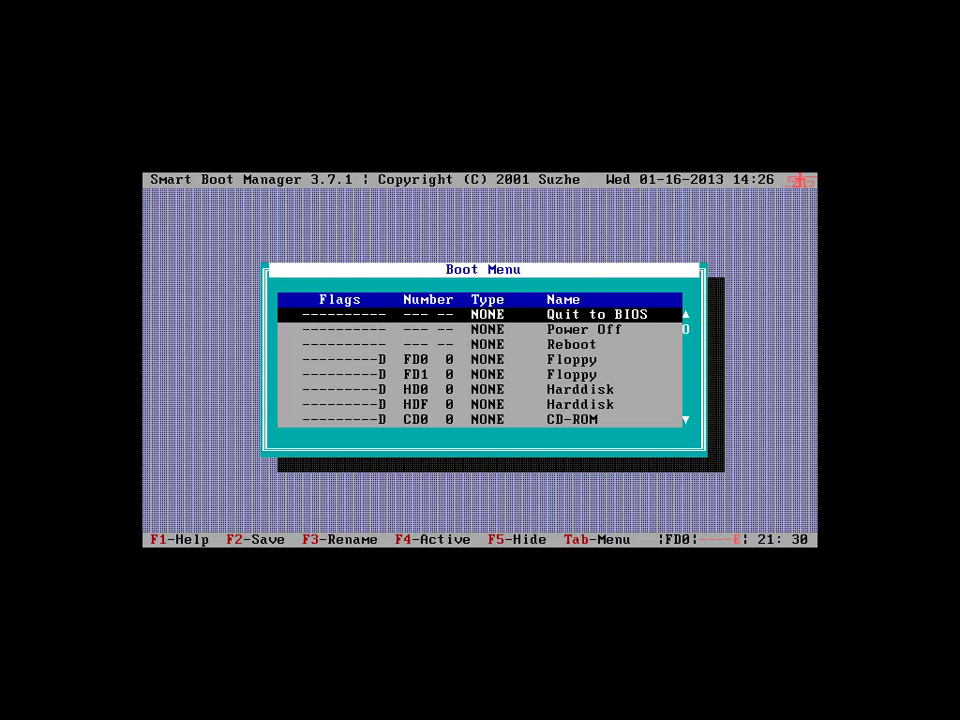
key(Down)
key(Down)
key(Down)
key(Down)
key(Down)
key(Down)
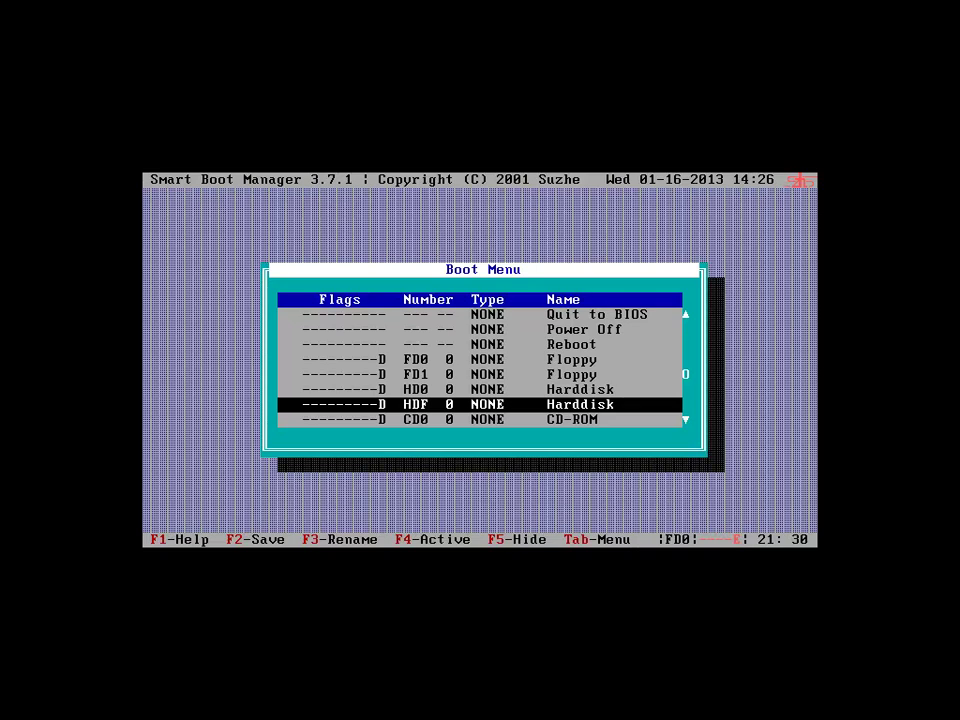
key(Tab)
key(Down)
key(Down)
key(Down)
key(Down)
key(Down)
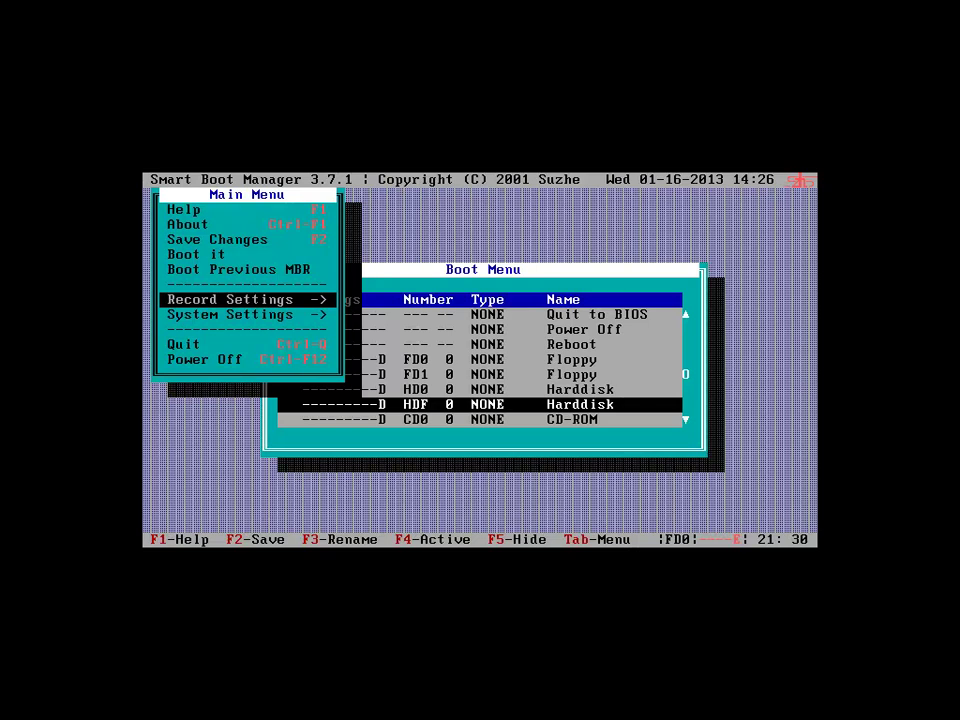
key(Up)
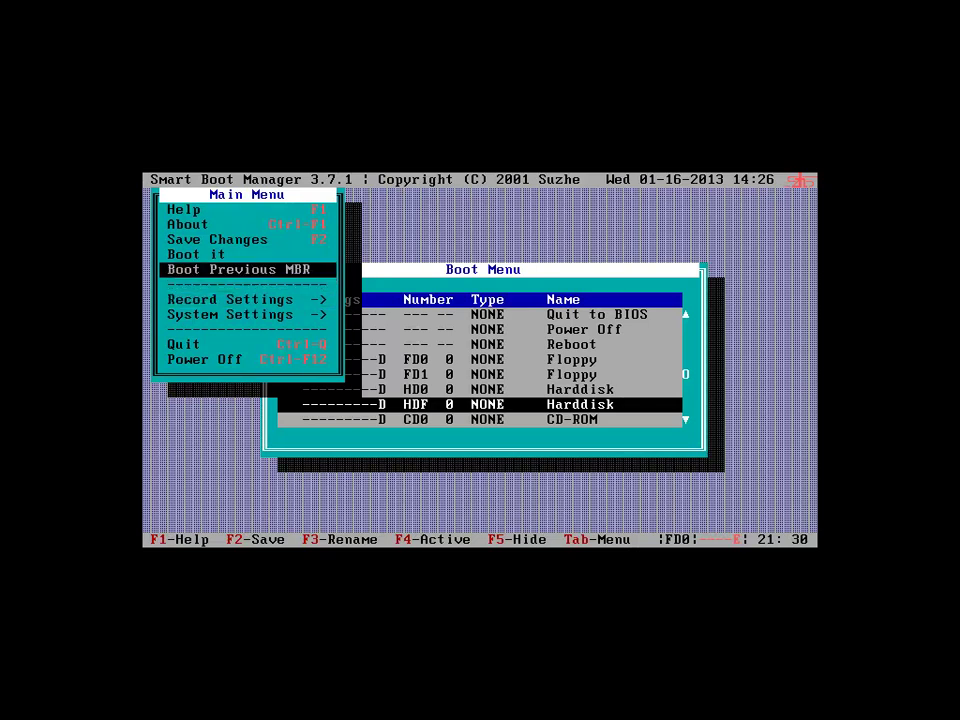
key(Up)
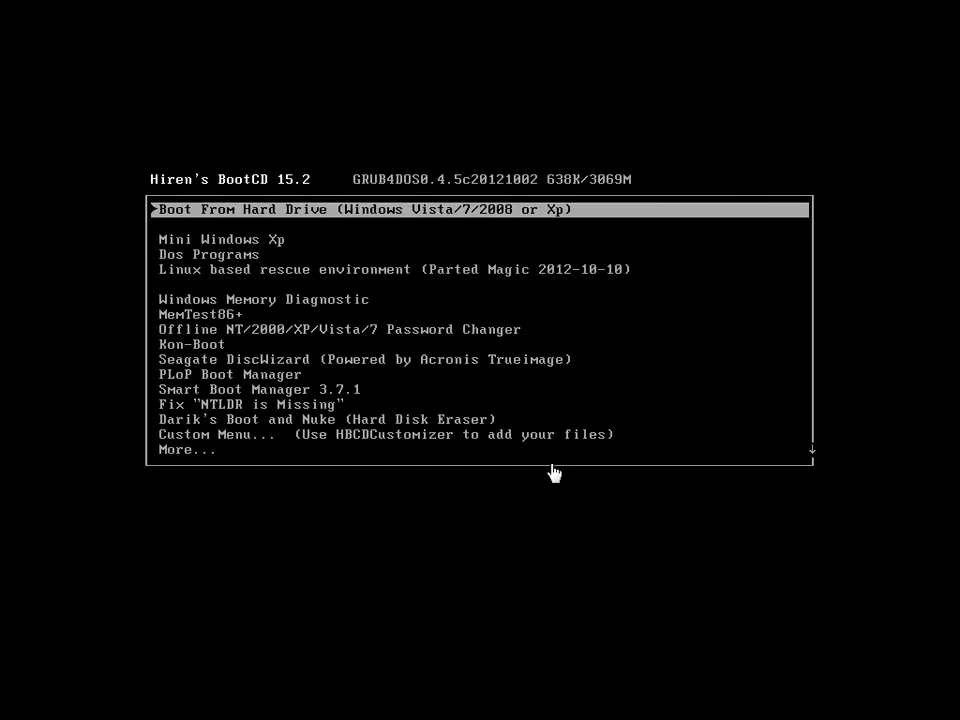
Step: Run Fix "NTLDR is Missing" and boot its first operating-system choice, 1ST TRY THIS
click(317, 450)
key(Down)
key(Down)
key(Down)
key(Down)
key(Down)
key(Down)
key(Down)
key(Down)
key(Down)
key(Down)
key(Down)
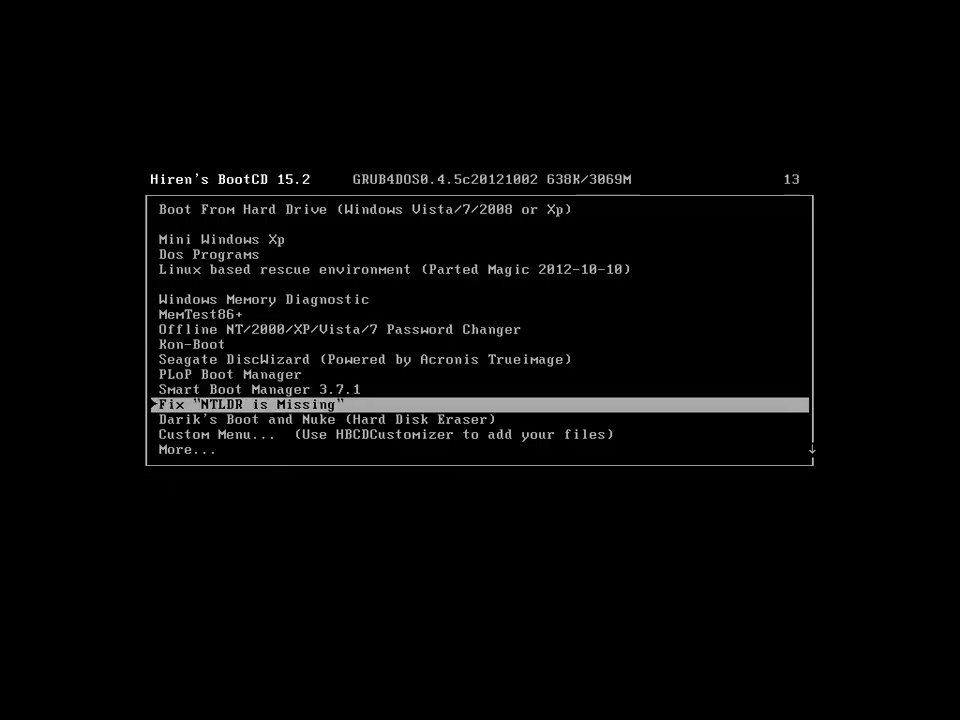
key(Return)
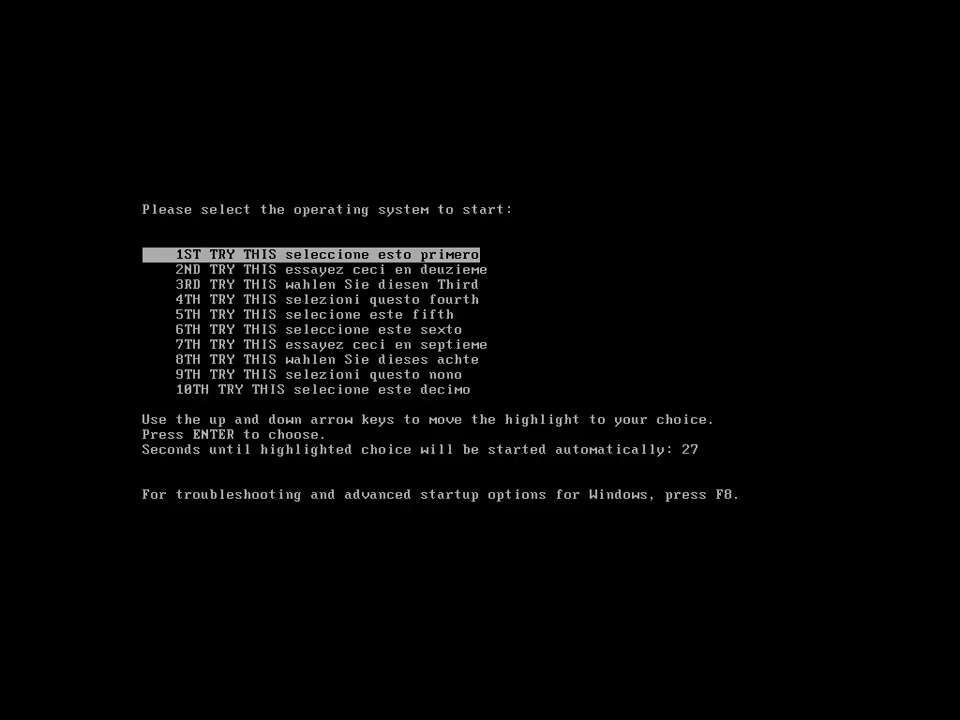
key(Down)
key(Down)
key(Down)
key(Down)
key(Down)
key(Down)
key(Down)
key(Down)
key(Down)
key(Up)
key(Down)
key(Down)
key(Down)
key(Down)
key(Down)
key(Up)
key(Up)
key(Up)
key(Return)
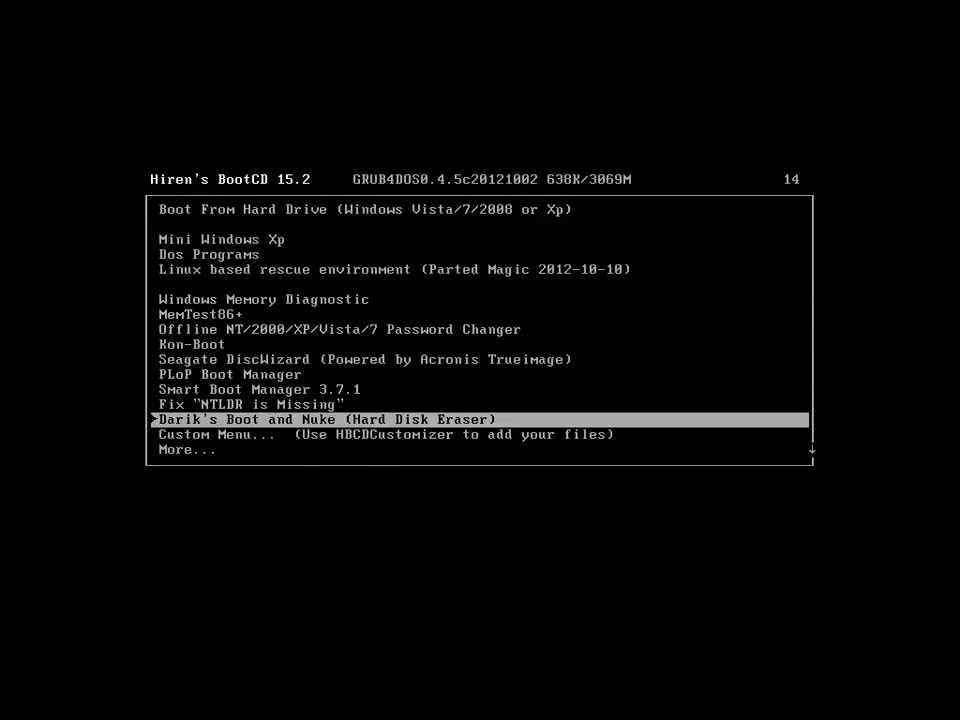
Step: Start Darik's Boot and Nuke in interactive mode from its boot: prompt
key(Return)
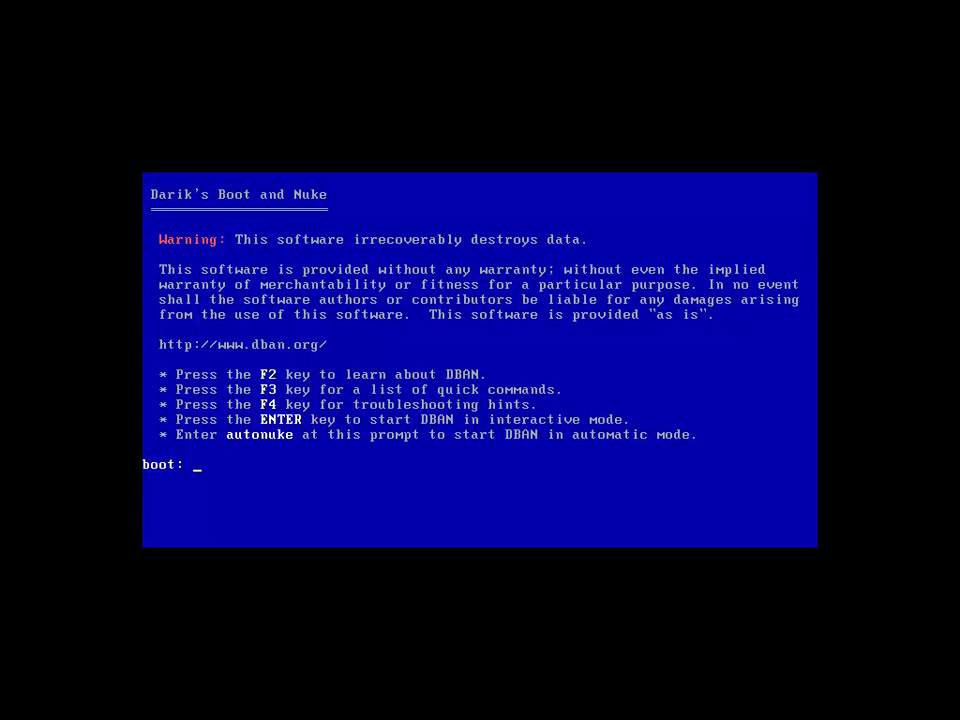
key(Return)
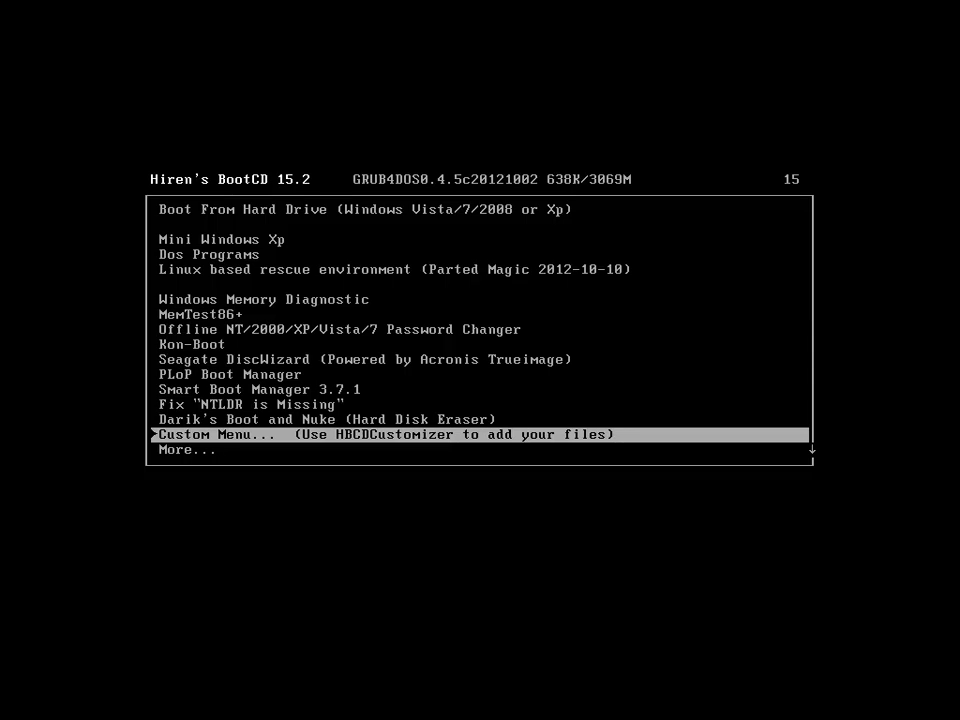
Step: Browse the More pages' HDD, Vista/7, Reboot and Shutdown entries, then choose ...Back
key(Down)
key(Down)
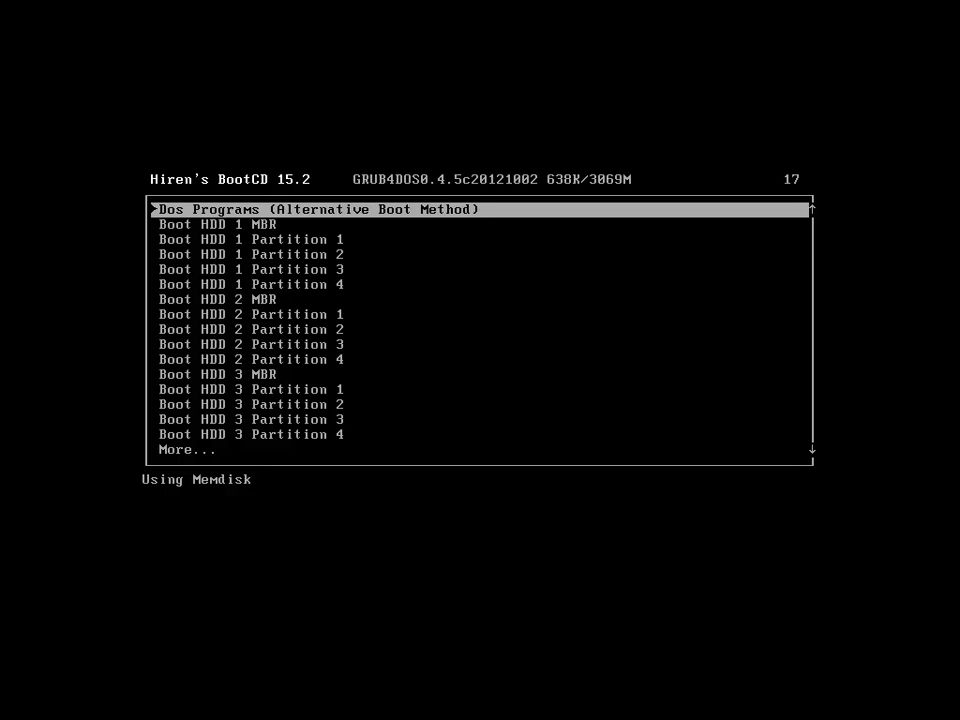
key(Down)
key(Down)
key(Down)
key(Down)
key(Down)
key(Down)
key(Down)
key(Down)
key(Down)
key(Down)
key(Down)
key(Down)
key(Down)
key(Down)
key(Down)
key(Down)
key(Down)
key(Down)
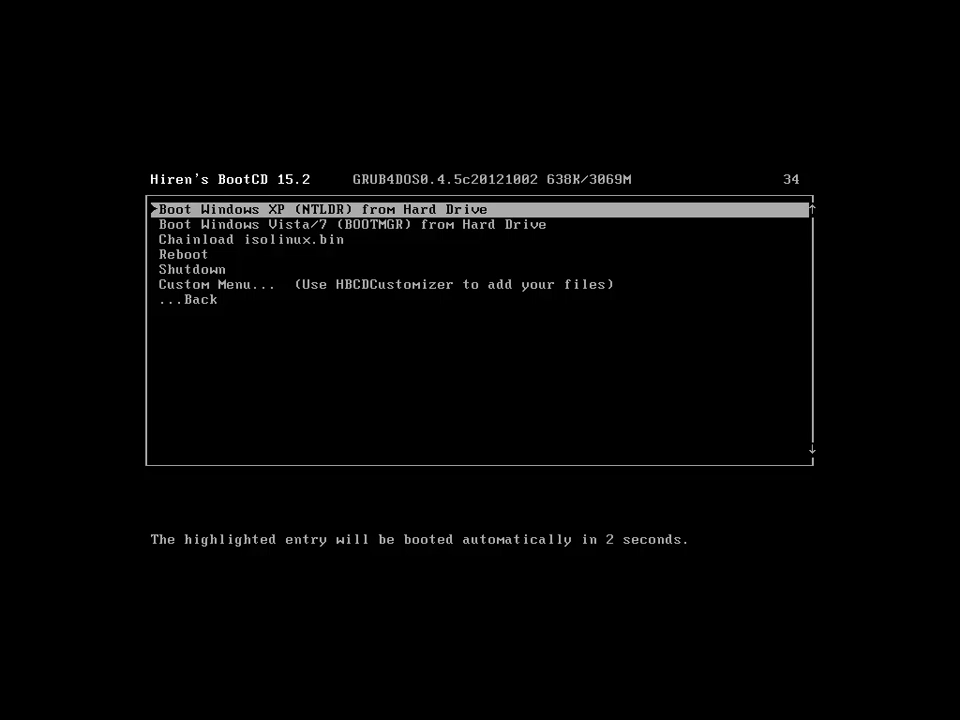
key(Down)
key(Down)
key(Up)
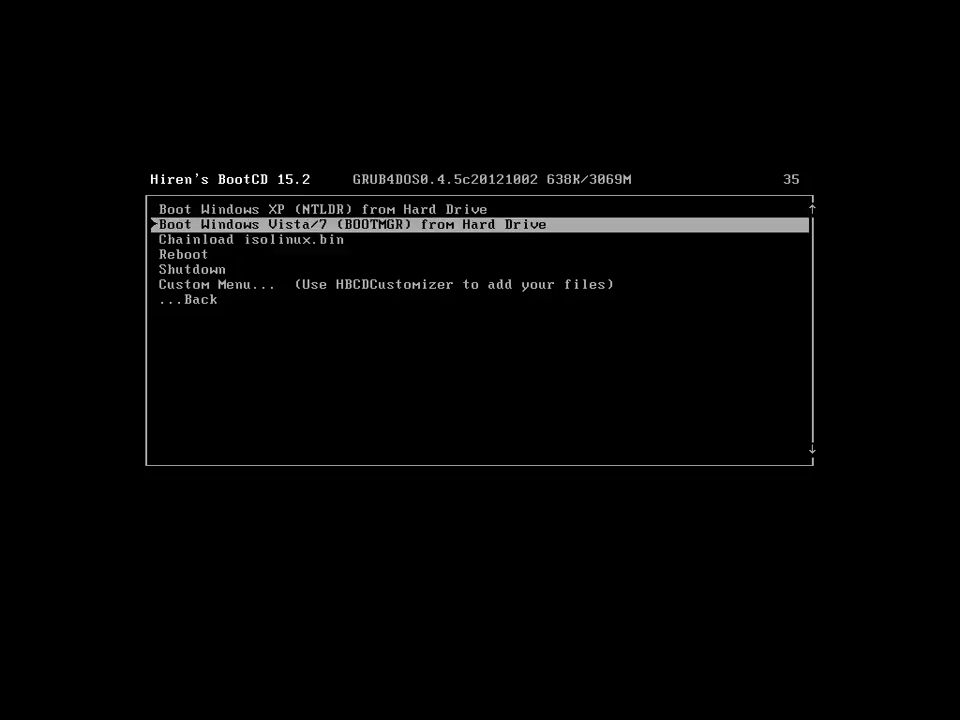
key(Down)
key(Down)
key(Down)
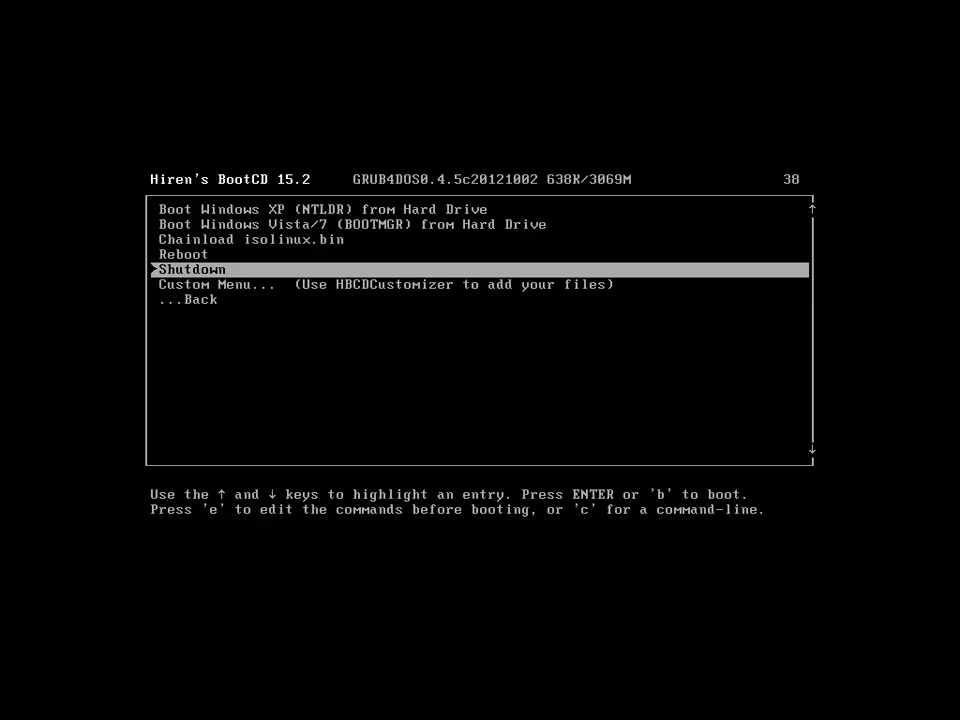
key(Down)
key(Down)
key(Return)
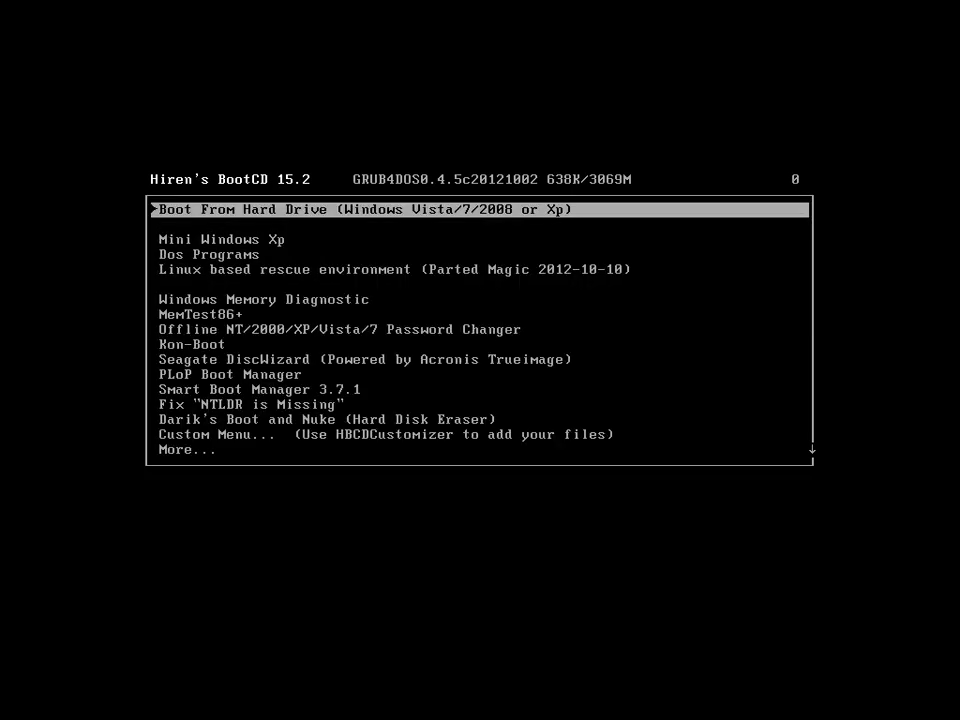